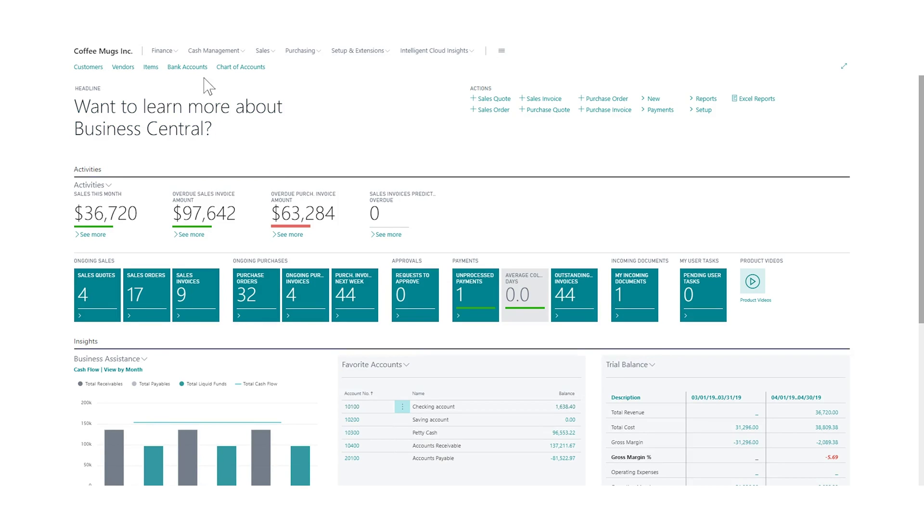
- Expand the Sales links in the Role Center navigation bar
{"action": "left_click", "coordinate": [269, 54]}
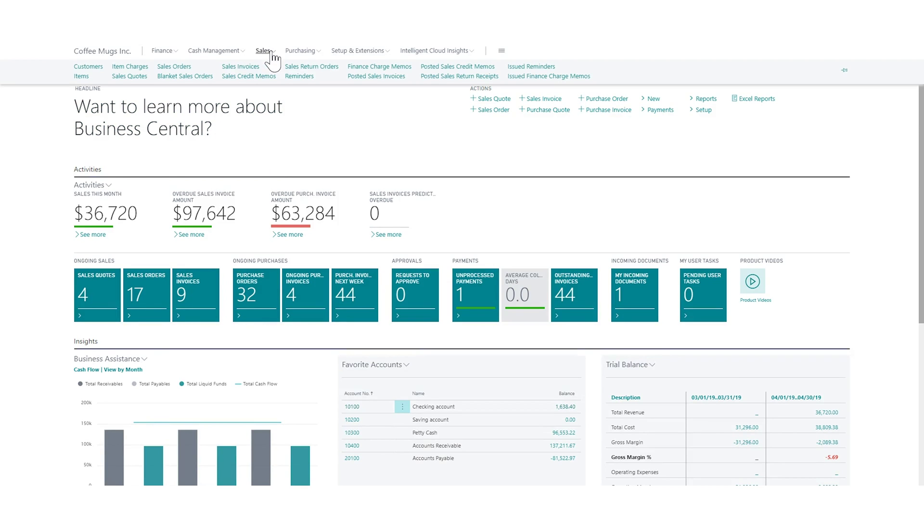
- Show the CMSA sales analysis report as a matrix, with INECTA Coffee Mug budgets 550.00 and 600.00
{"action": "left_click", "coordinate": [156, 52]}
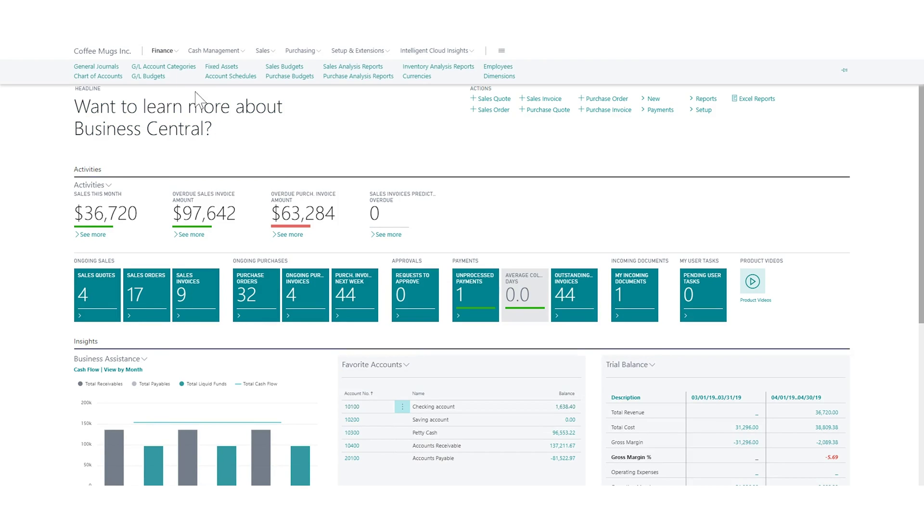
{"action": "left_click", "coordinate": [362, 68]}
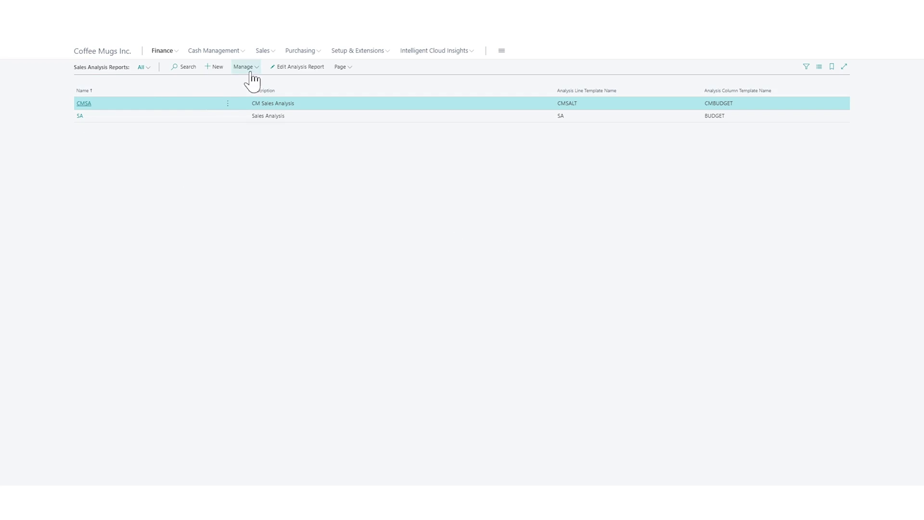
{"action": "left_click", "coordinate": [296, 68]}
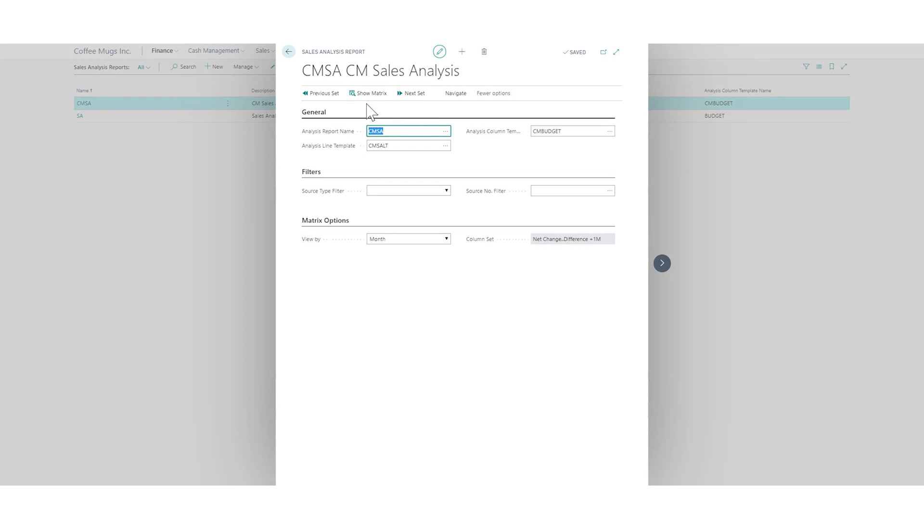
{"action": "left_click", "coordinate": [369, 93]}
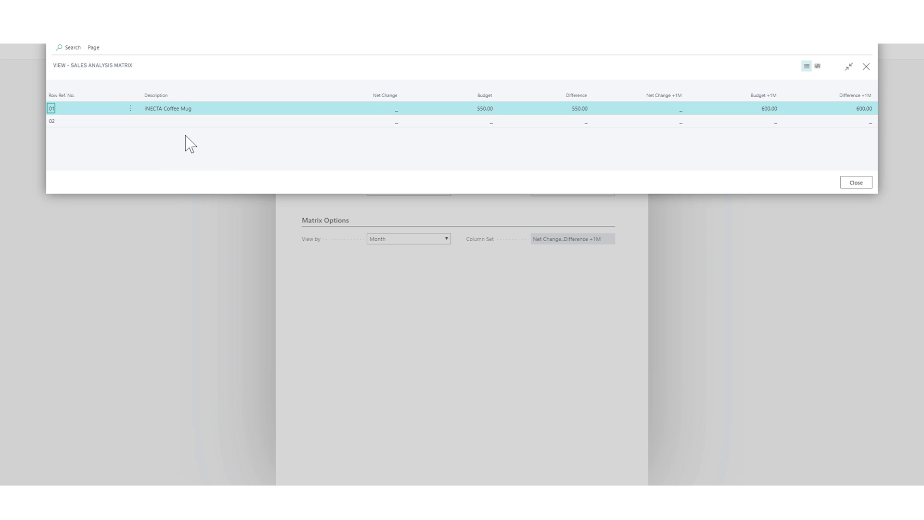
{"action": "left_click", "coordinate": [485, 109]}
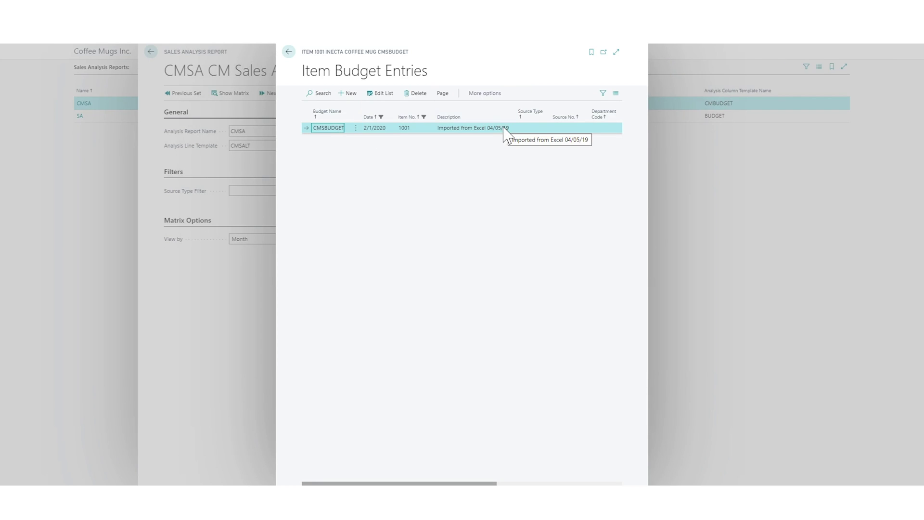
{"action": "left_click_drag", "start_coordinate": [491, 483], "coordinate": [621, 483]}
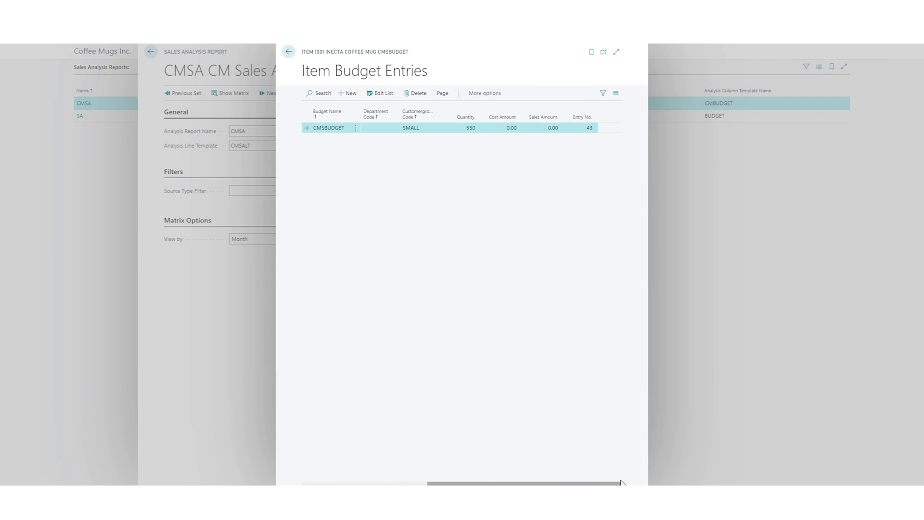
{"action": "scroll", "coordinate": [463, 128], "scroll_direction": "left", "scroll_amount": 10}
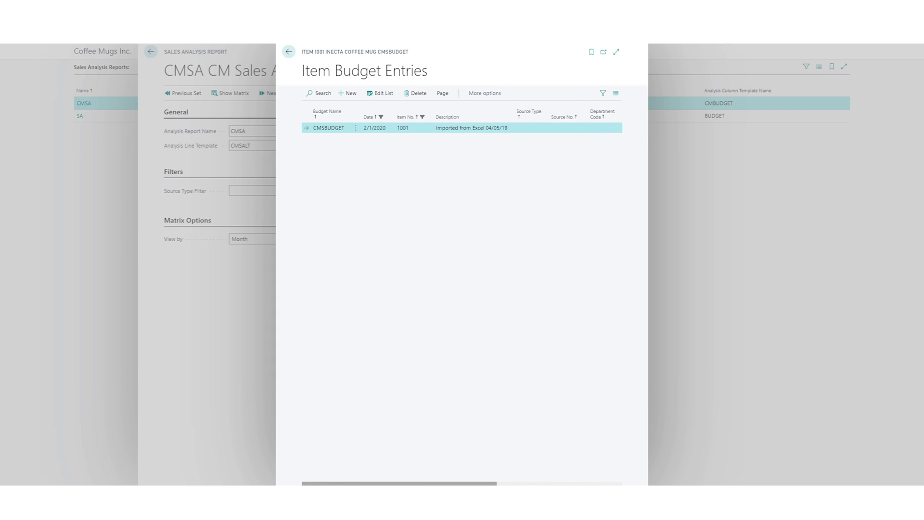
{"action": "left_click_drag", "start_coordinate": [473, 483], "coordinate": [582, 483]}
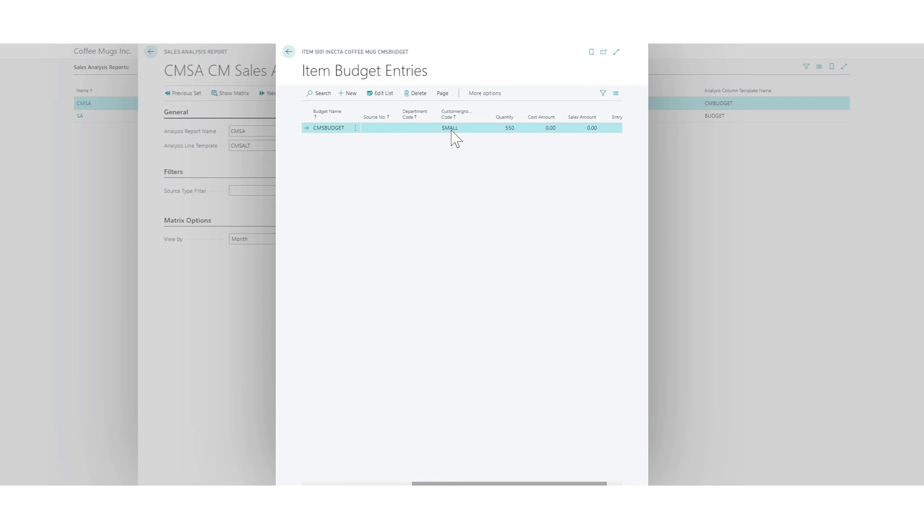
{"action": "left_click", "coordinate": [478, 95]}
{"action": "left_click", "coordinate": [319, 110]}
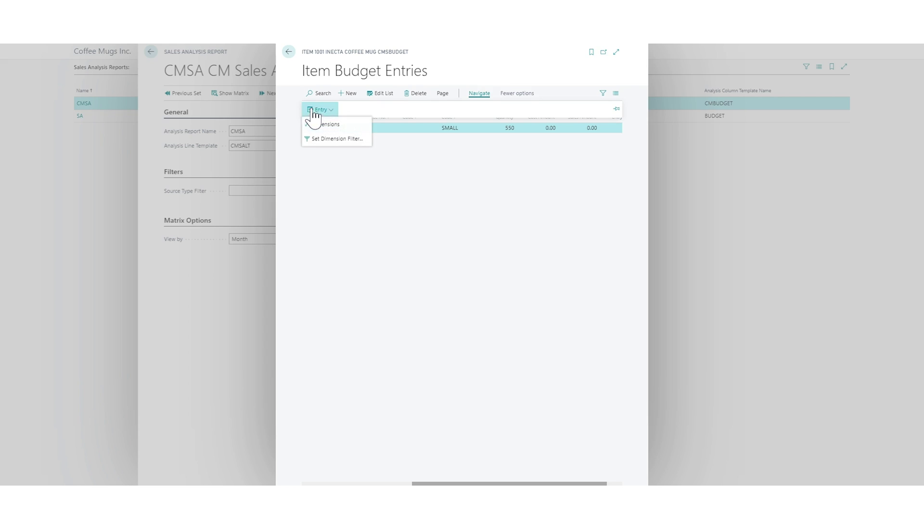
{"action": "left_click", "coordinate": [327, 126]}
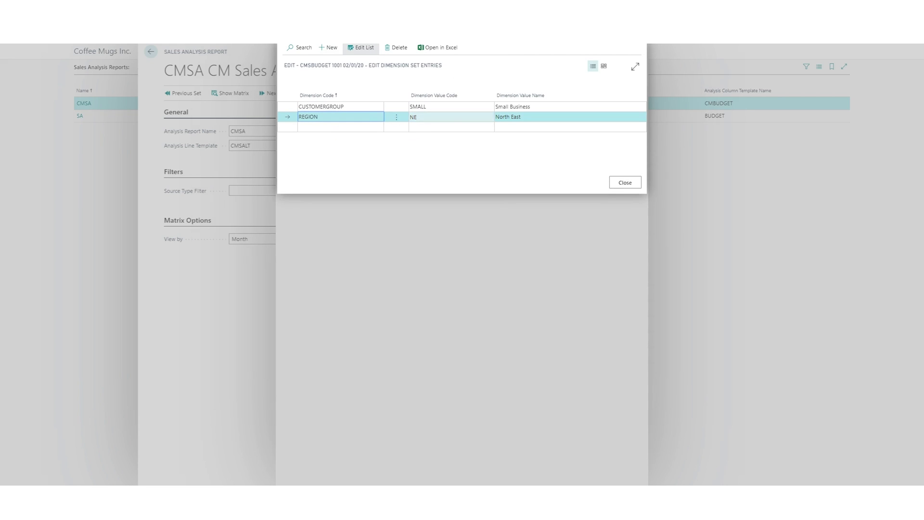
{"action": "left_click", "coordinate": [625, 183]}
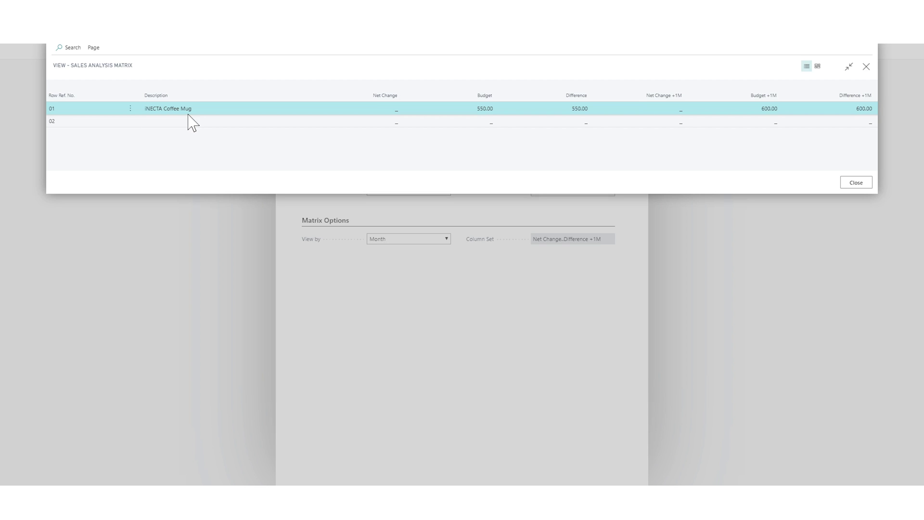
- Close the matrix and open Set Up Lines for the CMSALT analysis lines
{"action": "left_click", "coordinate": [855, 183]}
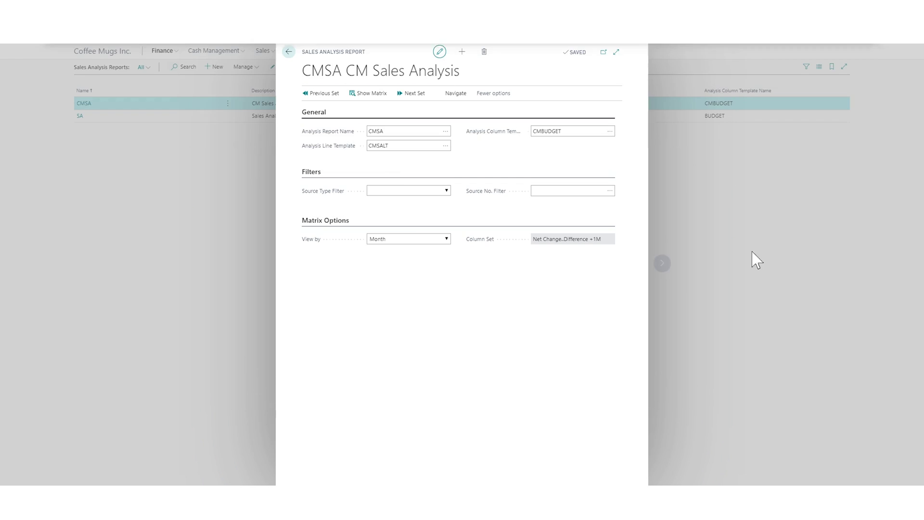
{"action": "left_click", "coordinate": [461, 97]}
{"action": "left_click", "coordinate": [323, 110]}
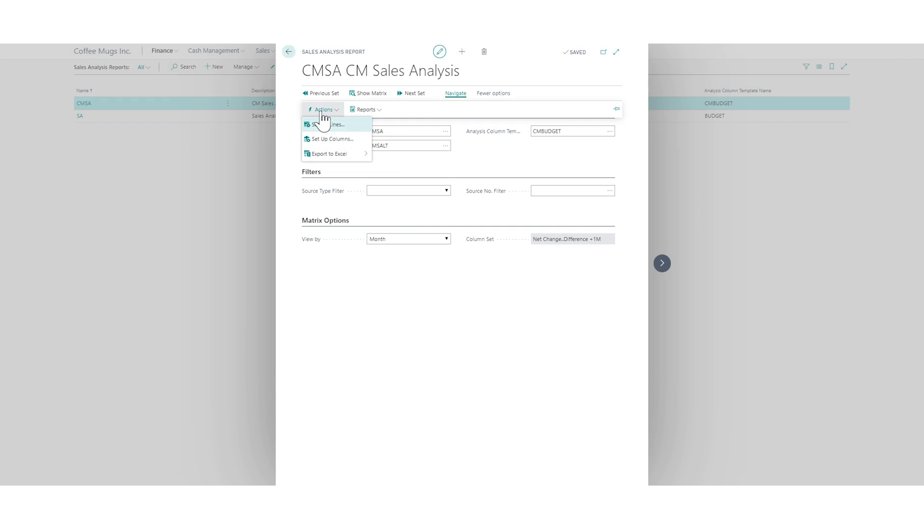
{"action": "left_click", "coordinate": [329, 124]}
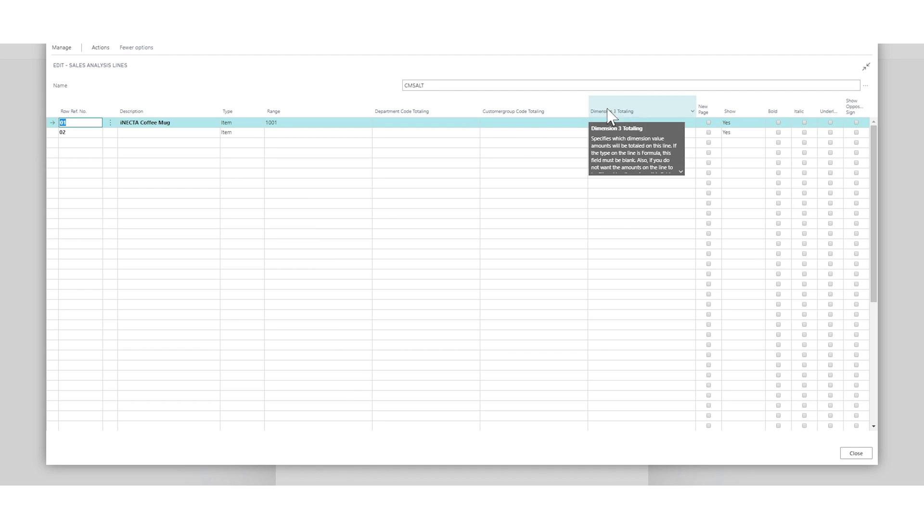
- Set line 01's Customergroup Code Totaling to SMALL
{"action": "left_click", "coordinate": [530, 123]}
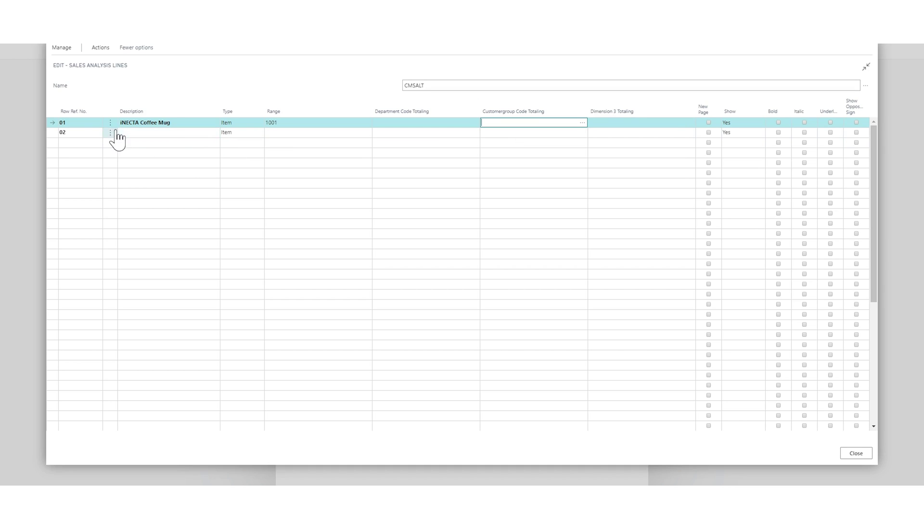
{"action": "left_click", "coordinate": [582, 124]}
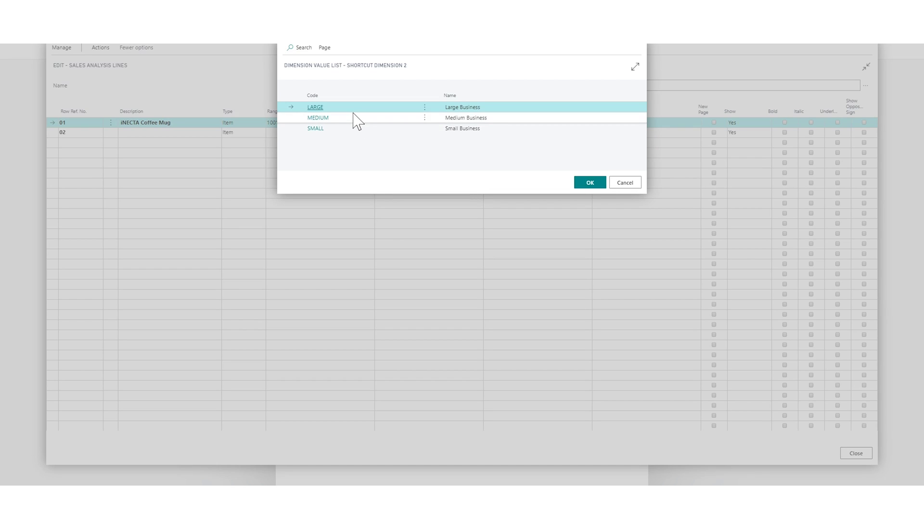
{"action": "left_click", "coordinate": [357, 130]}
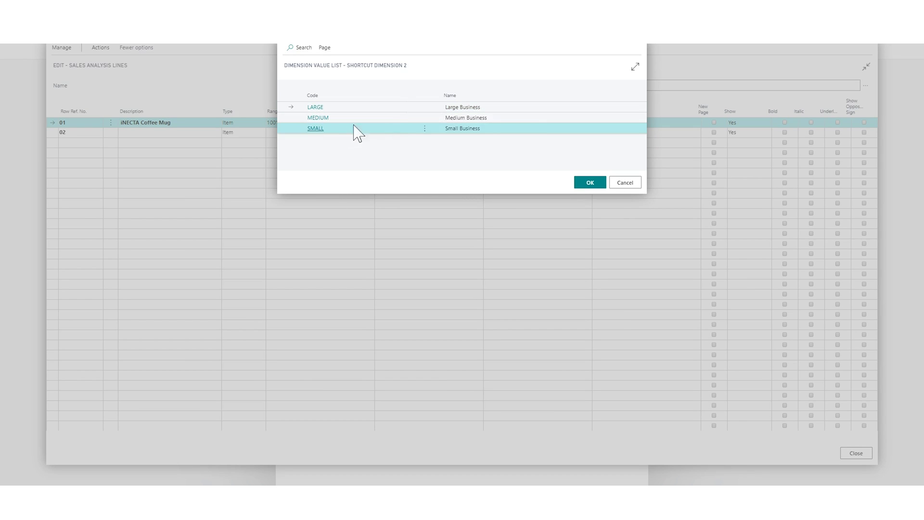
{"action": "left_click", "coordinate": [590, 186]}
{"action": "left_click", "coordinate": [504, 135]}
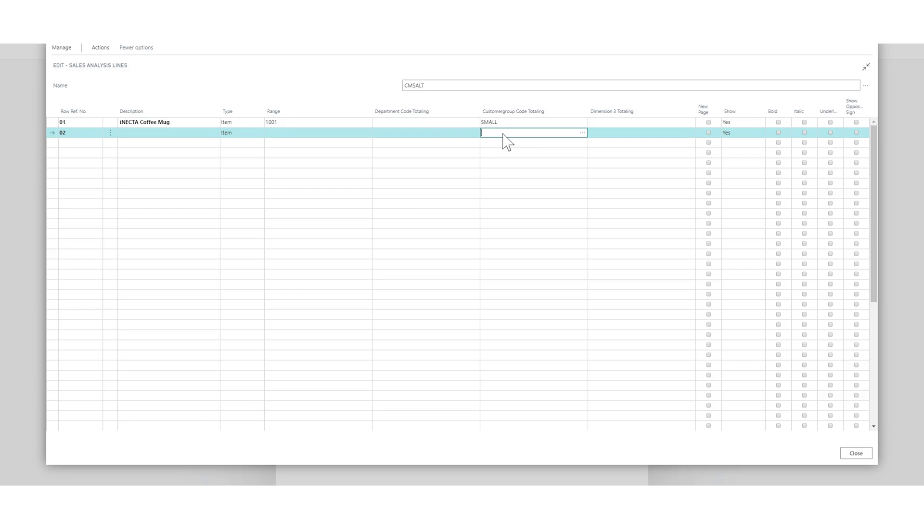
- Set line 02's range to item 1004 Medium Drip Coffee
{"action": "left_click", "coordinate": [206, 133]}
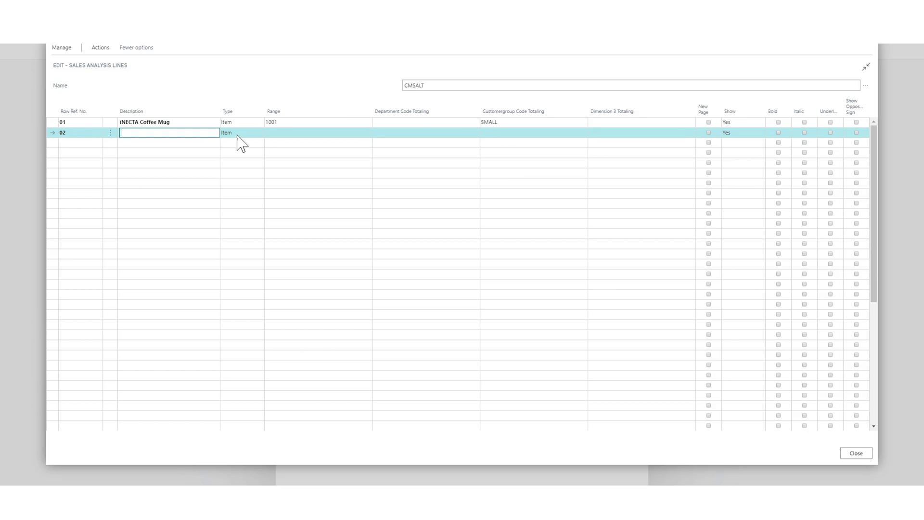
{"action": "left_click", "coordinate": [313, 133]}
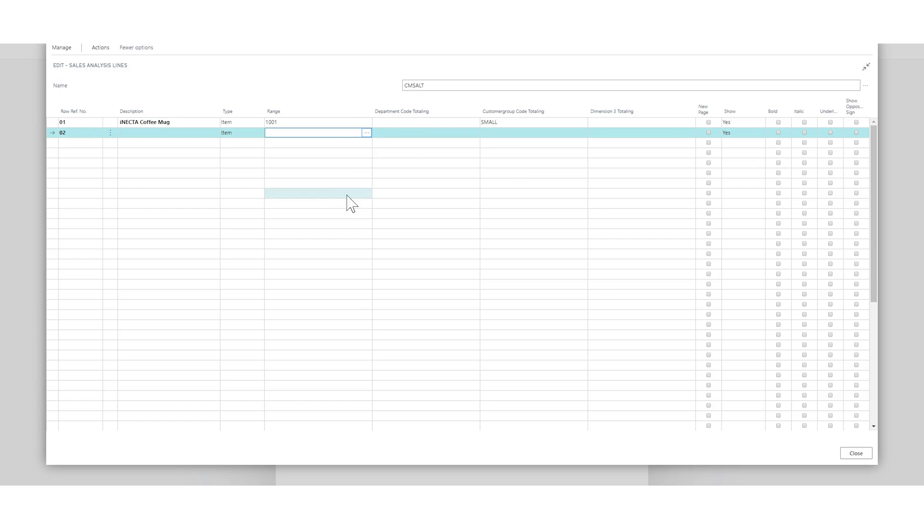
{"action": "key", "text": "alt+Down"}
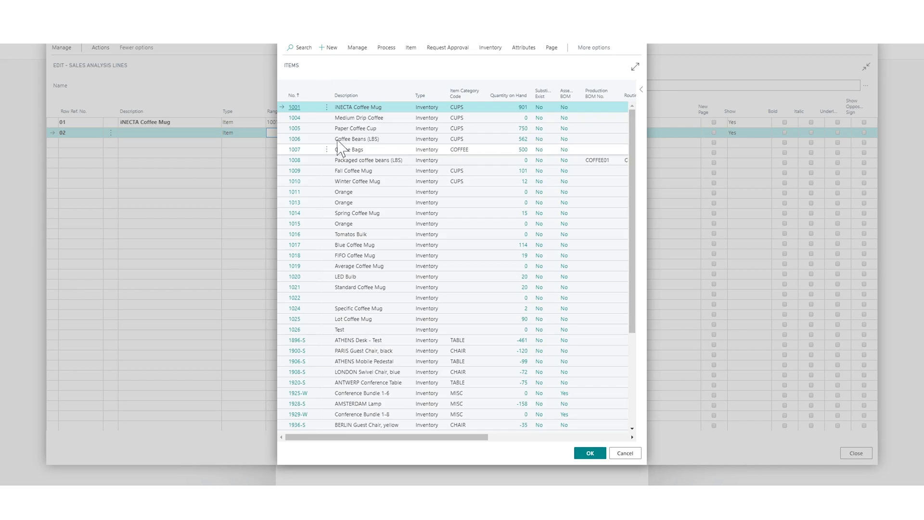
{"action": "left_click", "coordinate": [300, 118]}
{"action": "left_click", "coordinate": [591, 453]}
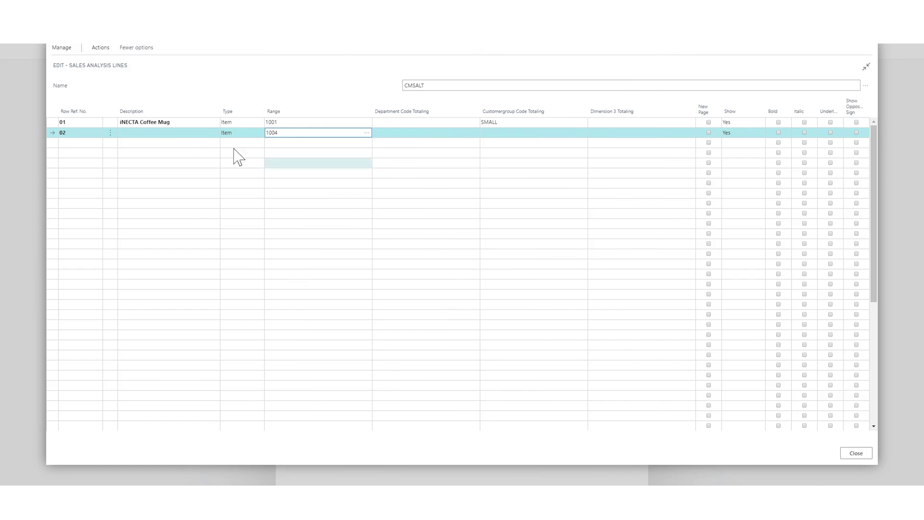
- Set line 02's Customergroup Code Totaling to SMALL as well
{"action": "left_click", "coordinate": [529, 134]}
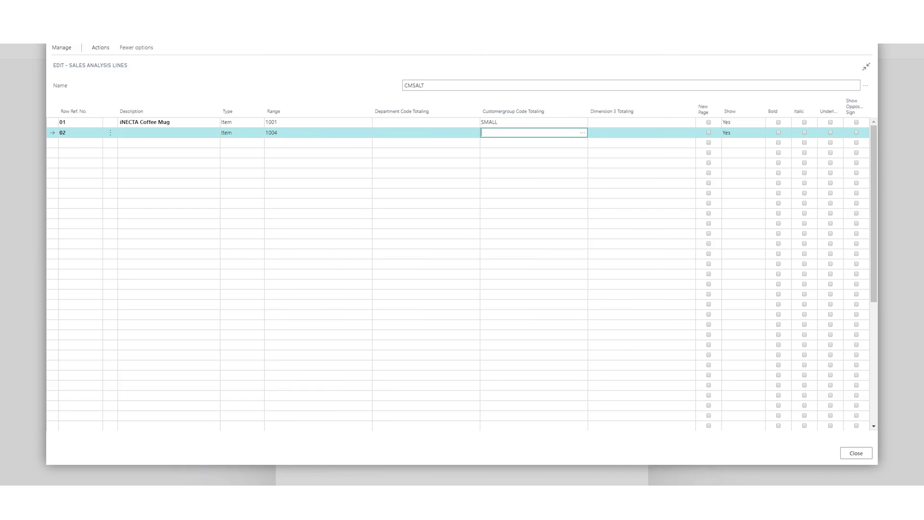
{"action": "left_click", "coordinate": [582, 133]}
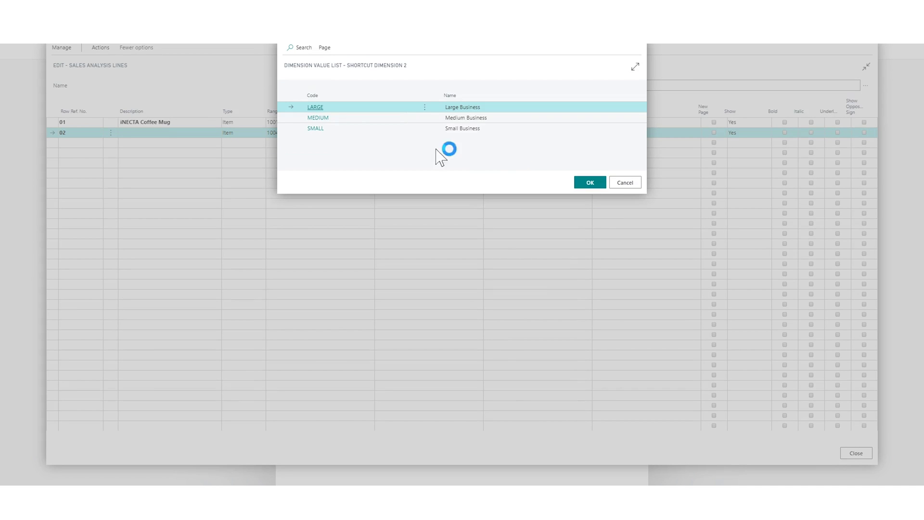
{"action": "left_click", "coordinate": [347, 129]}
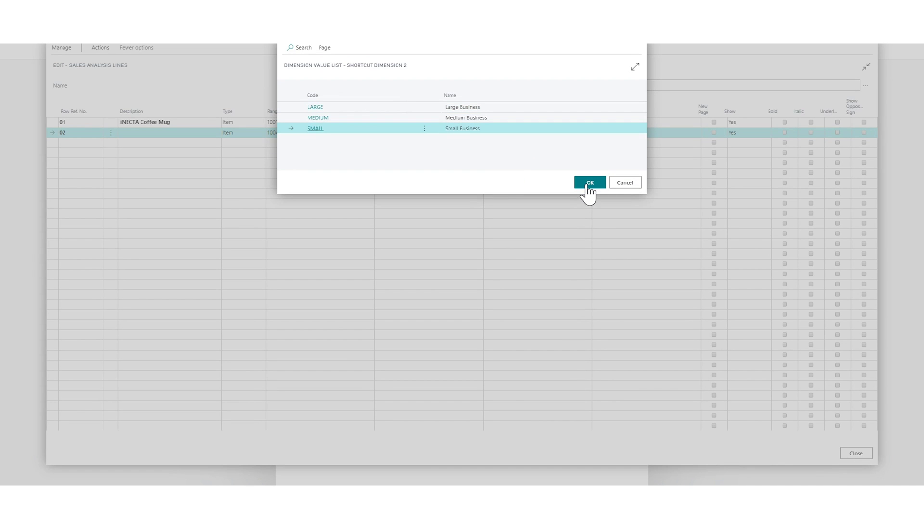
{"action": "left_click", "coordinate": [589, 183]}
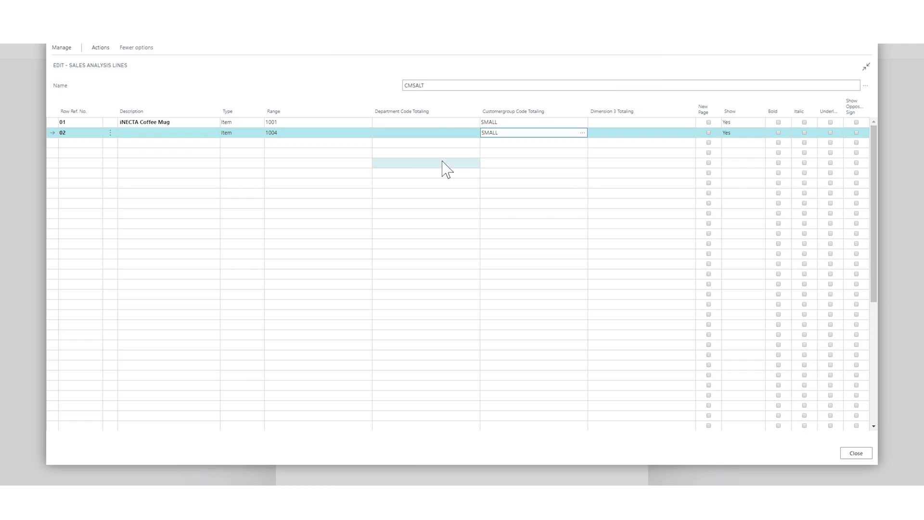
{"action": "left_click", "coordinate": [202, 133]}
- Copy the Medium Drip Coffee item row from line 02's range lookup
{"action": "left_click", "coordinate": [313, 133]}
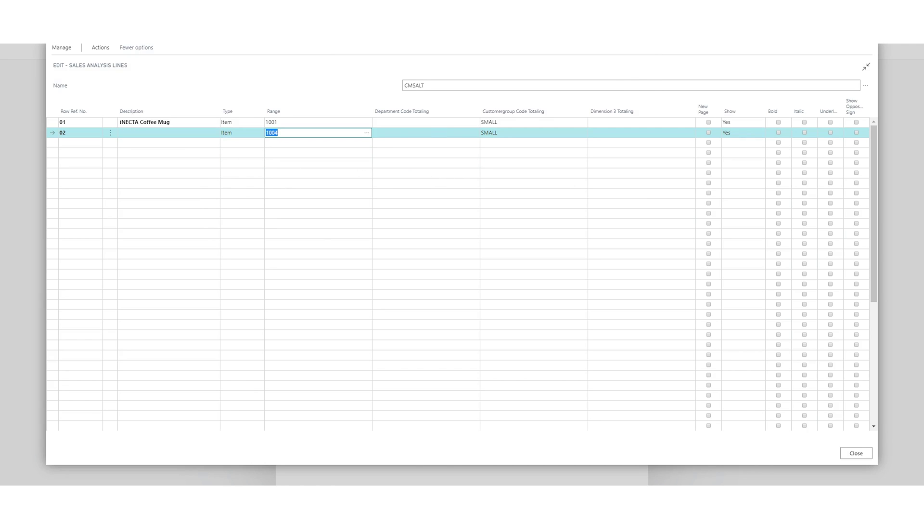
{"action": "left_click", "coordinate": [367, 132]}
{"action": "left_click", "coordinate": [337, 186]}
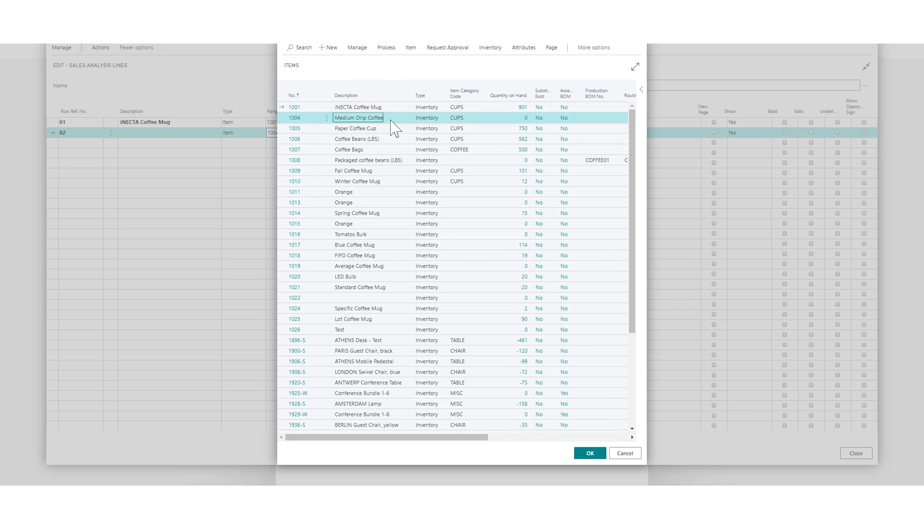
{"action": "key", "text": "Return"}
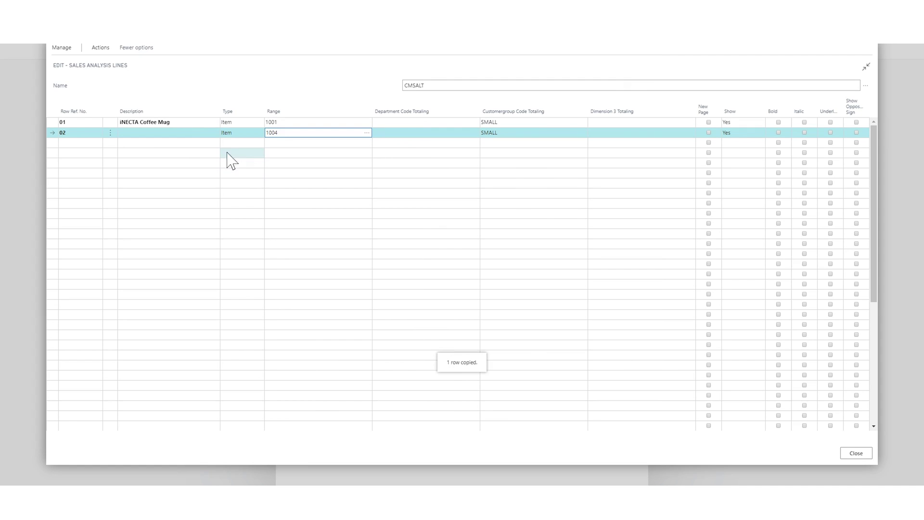
- Paste Medium Drip Coffee as line 02's description and start a new line below
{"action": "left_click", "coordinate": [106, 57]}
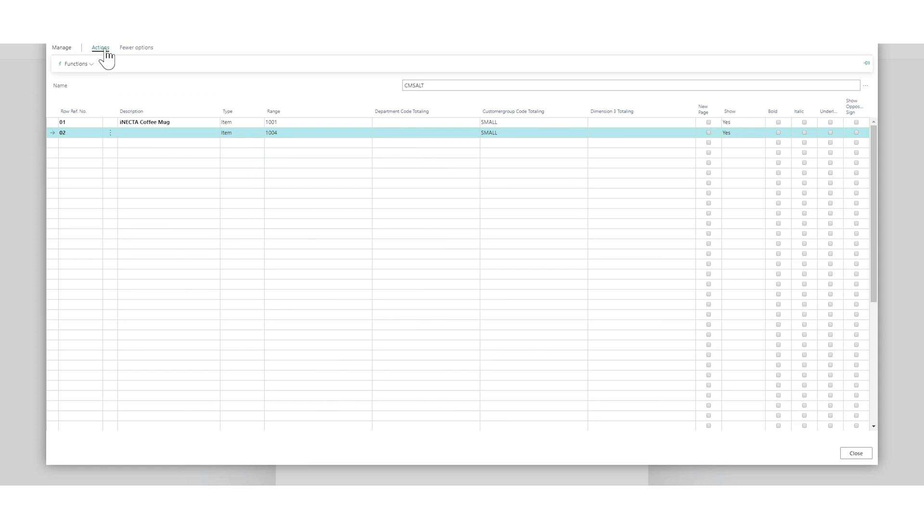
{"action": "left_click", "coordinate": [86, 67]}
{"action": "left_click", "coordinate": [227, 92]}
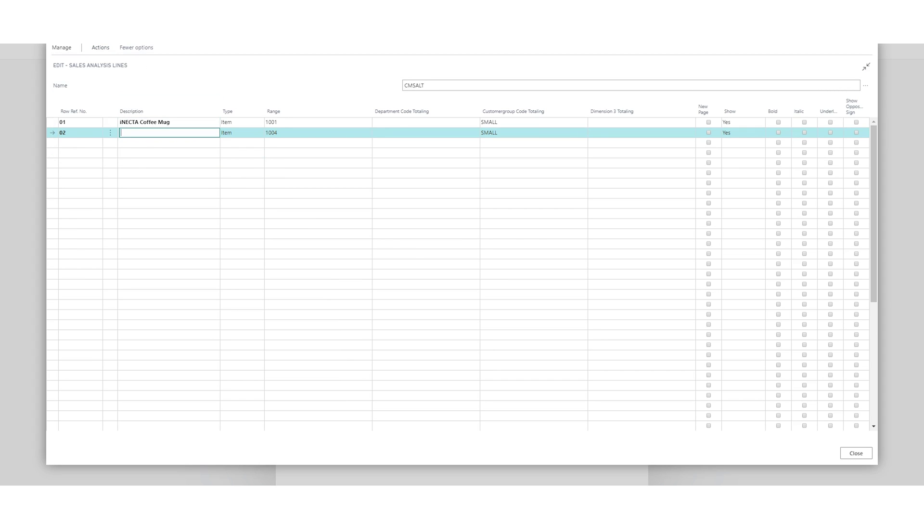
{"action": "key", "text": "ctrl+v"}
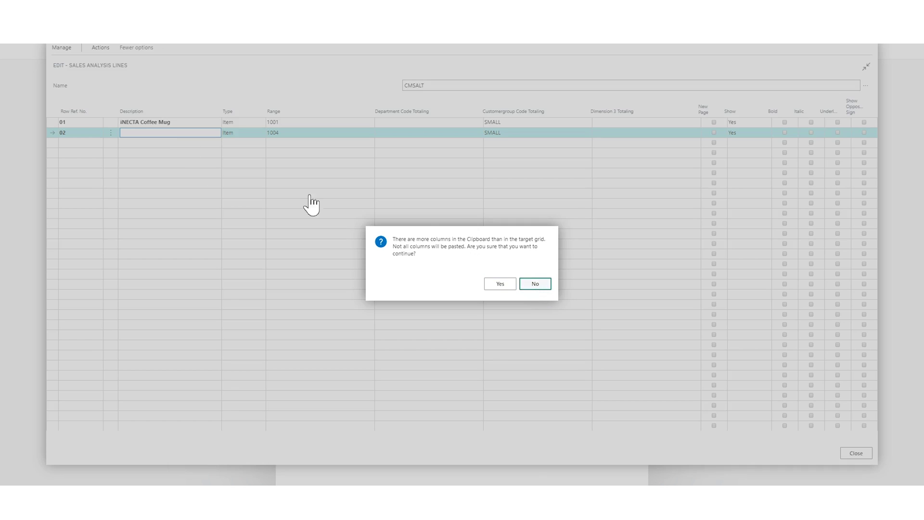
{"action": "key", "text": "Escape"}
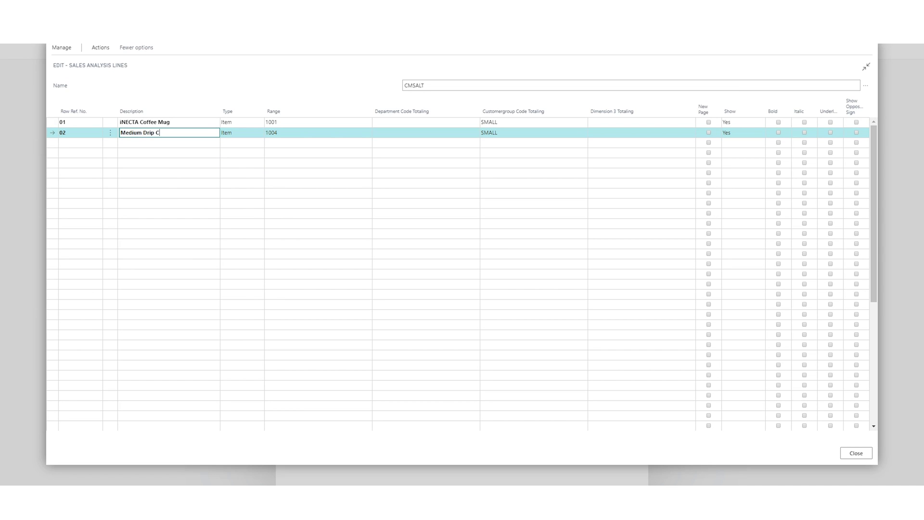
{"action": "key", "text": "Tab"}
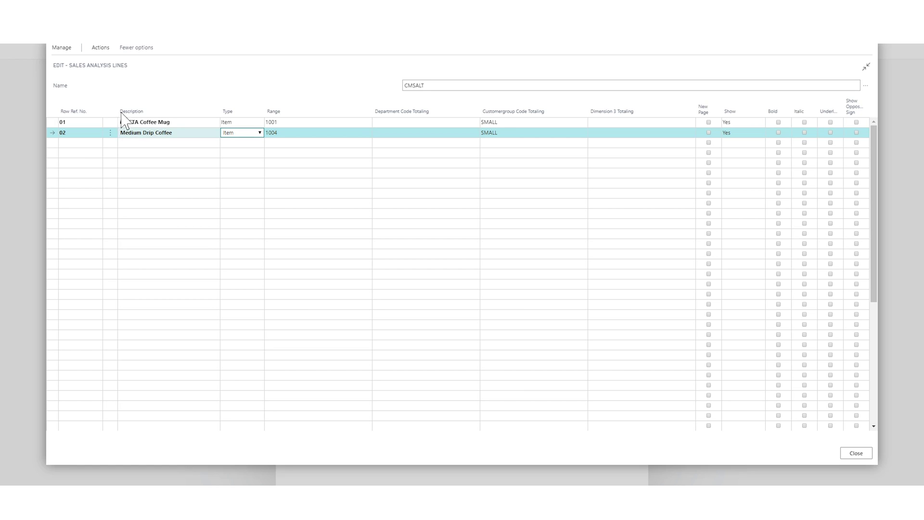
{"action": "left_click", "coordinate": [79, 143]}
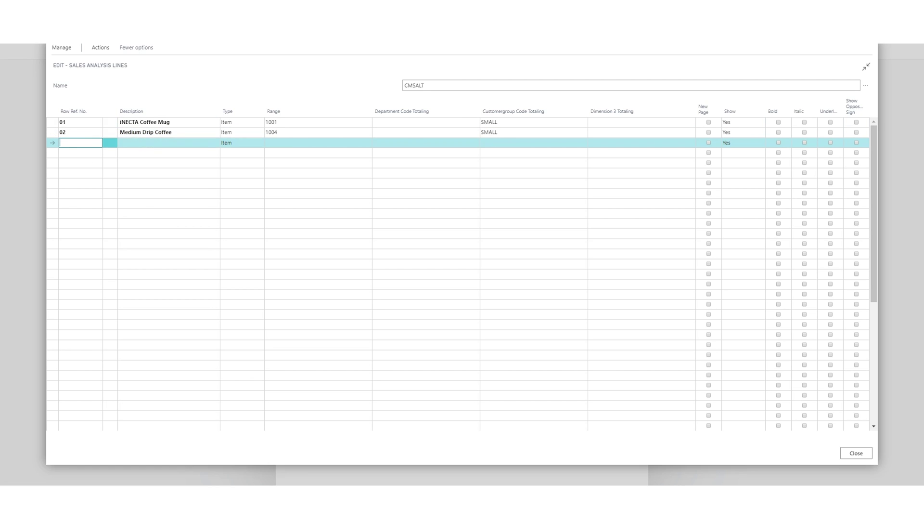
{"action": "key", "text": "Tab"}
- Insert item 1005 Paper Coffee Cup as a line with row reference 03
{"action": "key", "text": "shift+Tab"}
{"action": "key", "text": "Tab"}
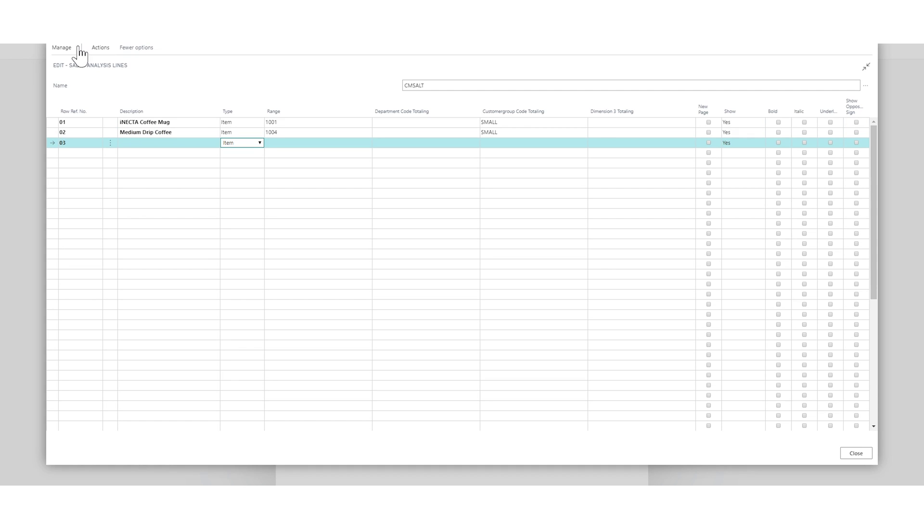
{"action": "left_click", "coordinate": [100, 47]}
{"action": "left_click", "coordinate": [76, 65]}
{"action": "left_click", "coordinate": [159, 99]}
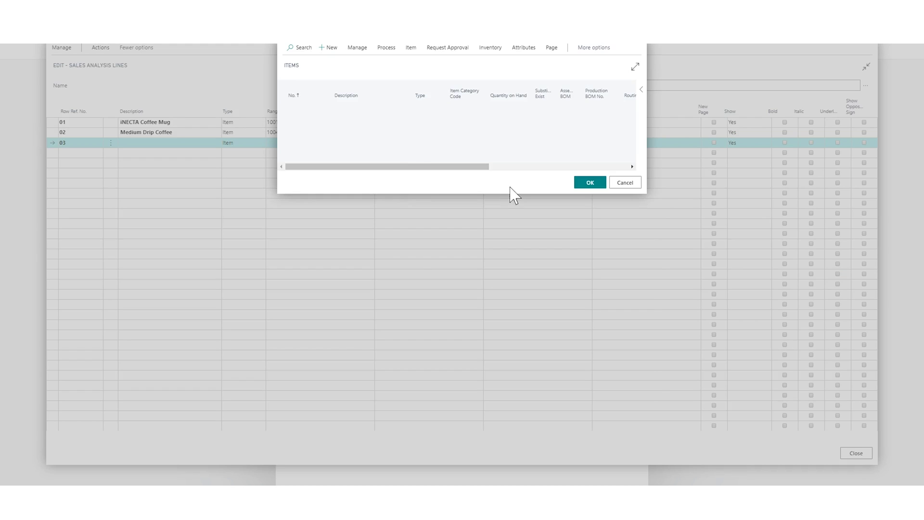
{"action": "left_click", "coordinate": [387, 128]}
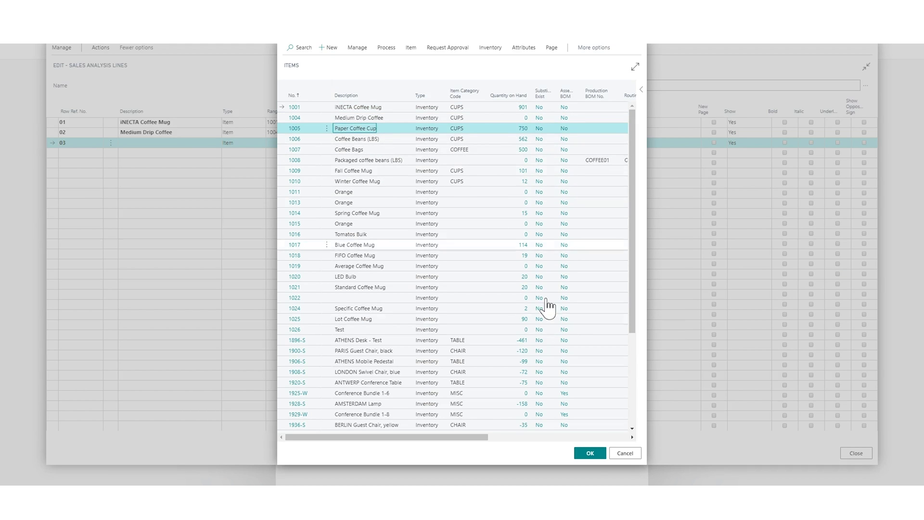
{"action": "left_click", "coordinate": [591, 453]}
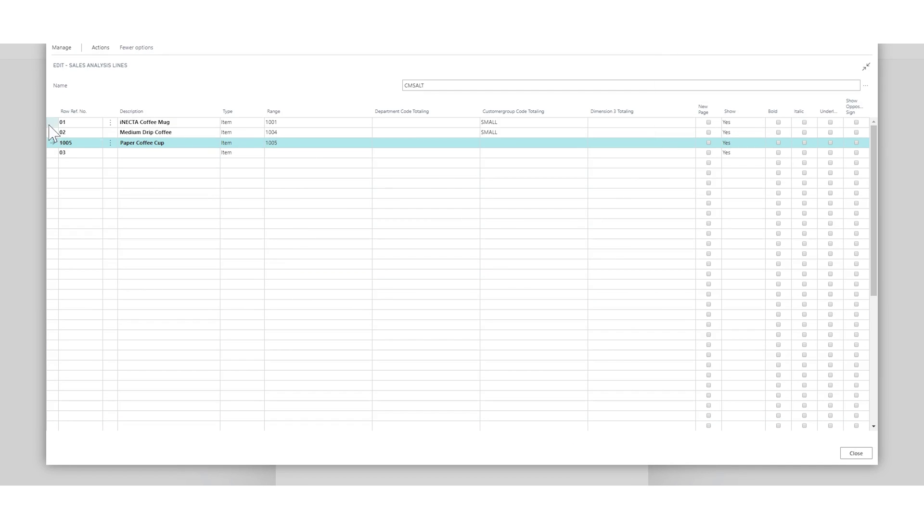
{"action": "left_click", "coordinate": [80, 143]}
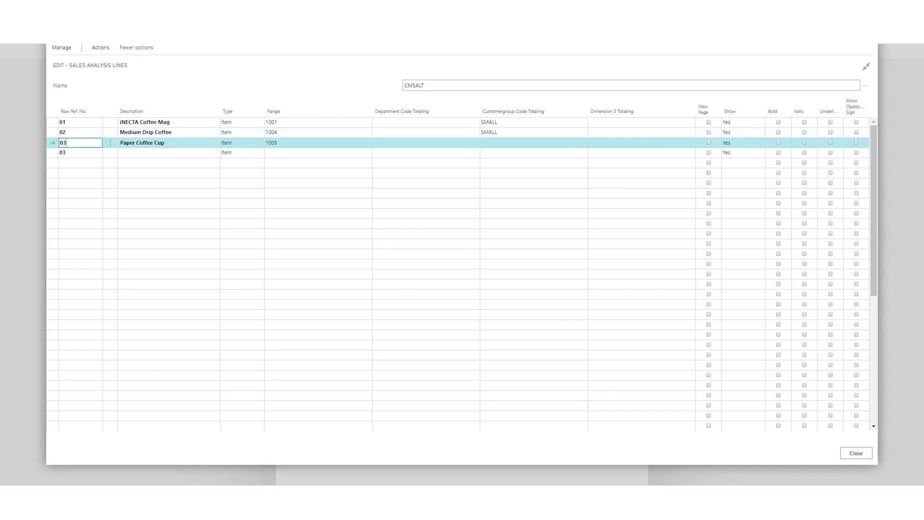
{"action": "key", "text": "Tab"}
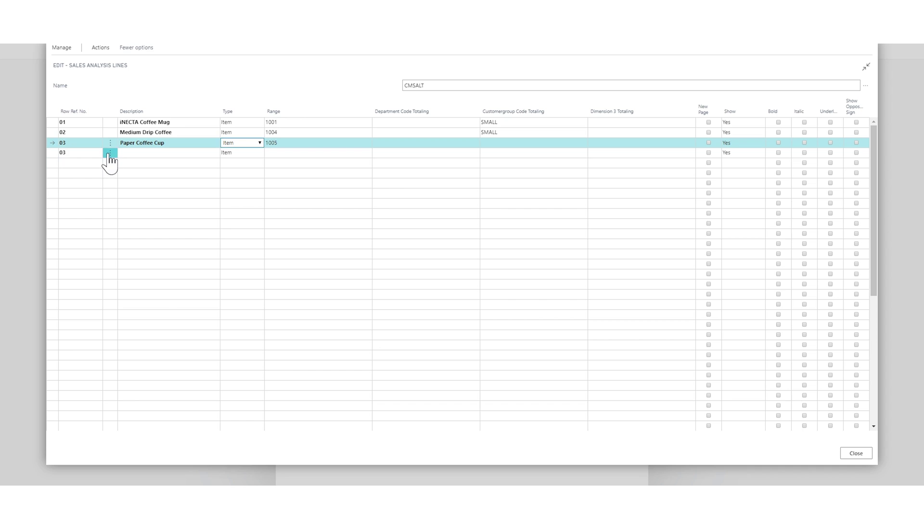
{"action": "left_click", "coordinate": [109, 154]}
- Delete the leftover empty line below Paper Coffee Cup
{"action": "left_click", "coordinate": [305, 188]}
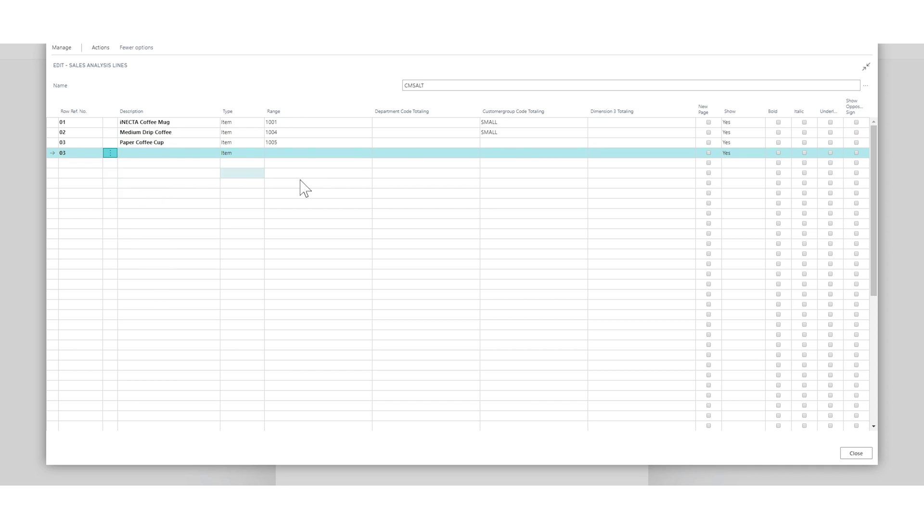
{"action": "left_click", "coordinate": [499, 278]}
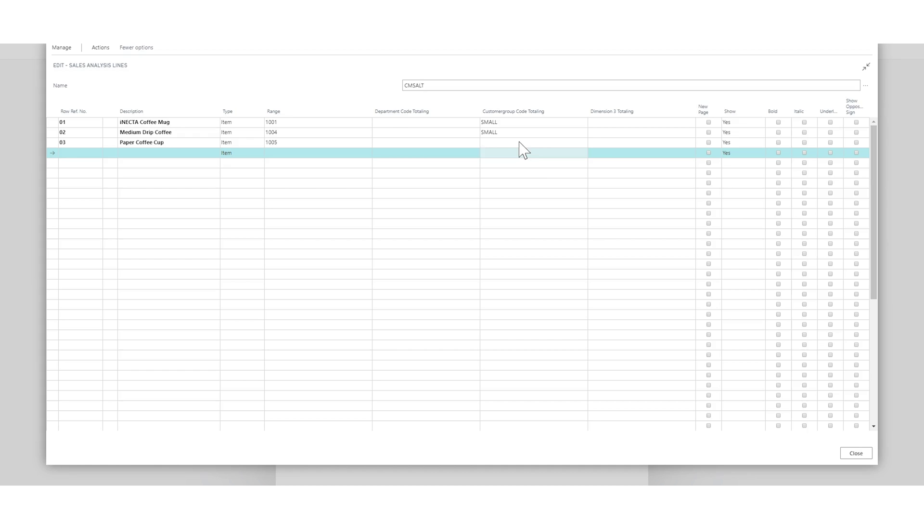
{"action": "key", "text": "Up"}
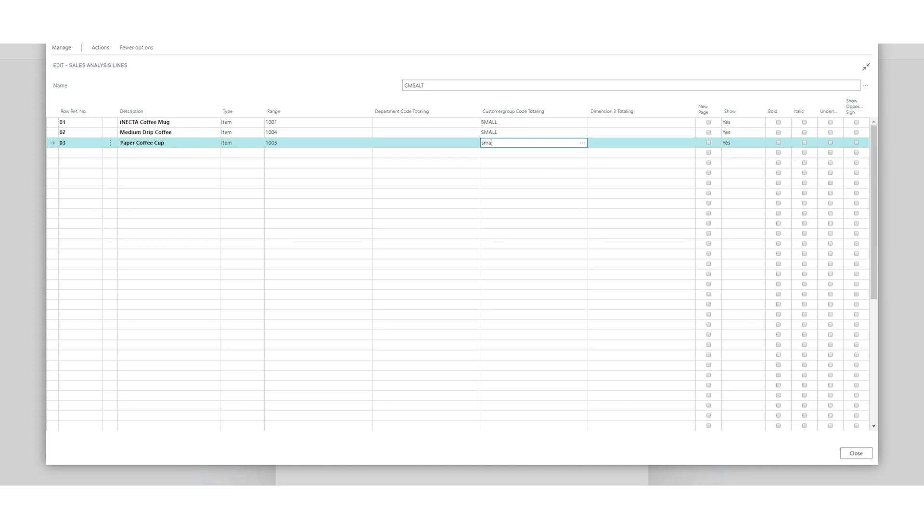
- Set line 03's Customergroup Code Totaling to SMALL
{"action": "left_click", "coordinate": [640, 143]}
{"action": "left_click", "coordinate": [530, 142]}
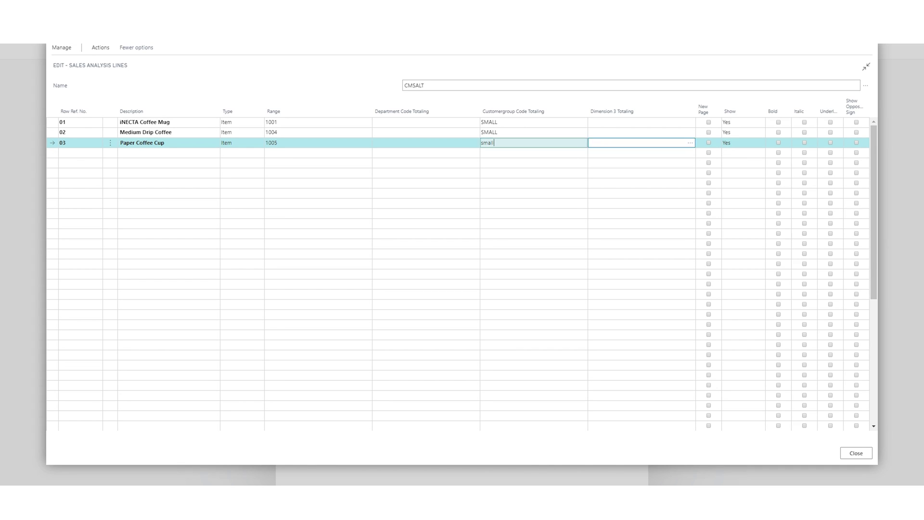
{"action": "left_click", "coordinate": [582, 143]}
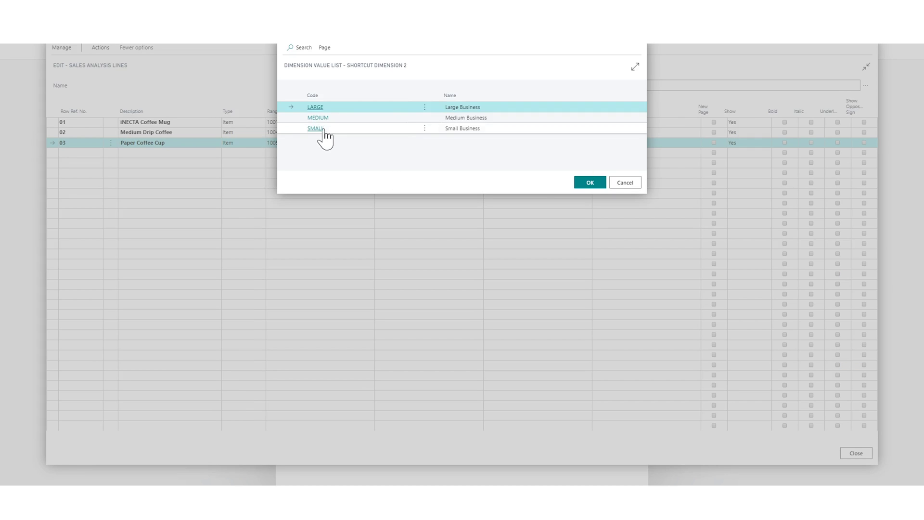
{"action": "left_click", "coordinate": [318, 129]}
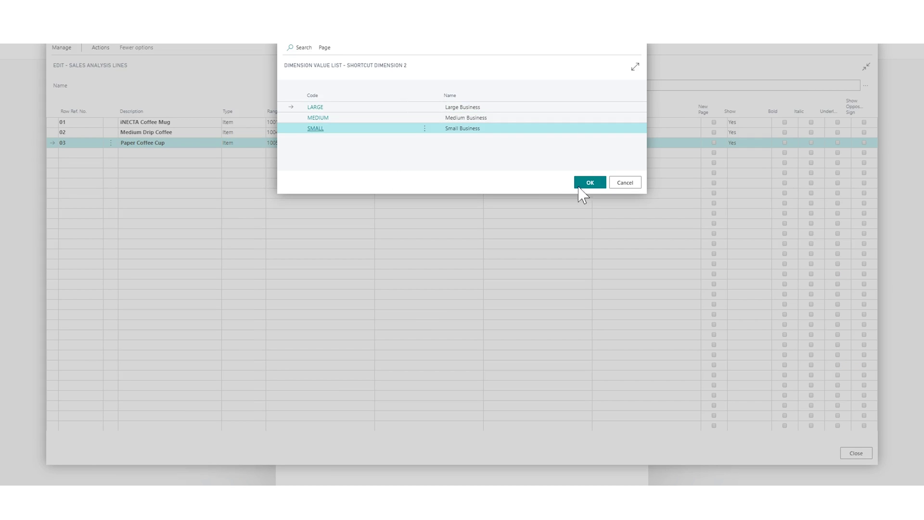
{"action": "left_click", "coordinate": [590, 182]}
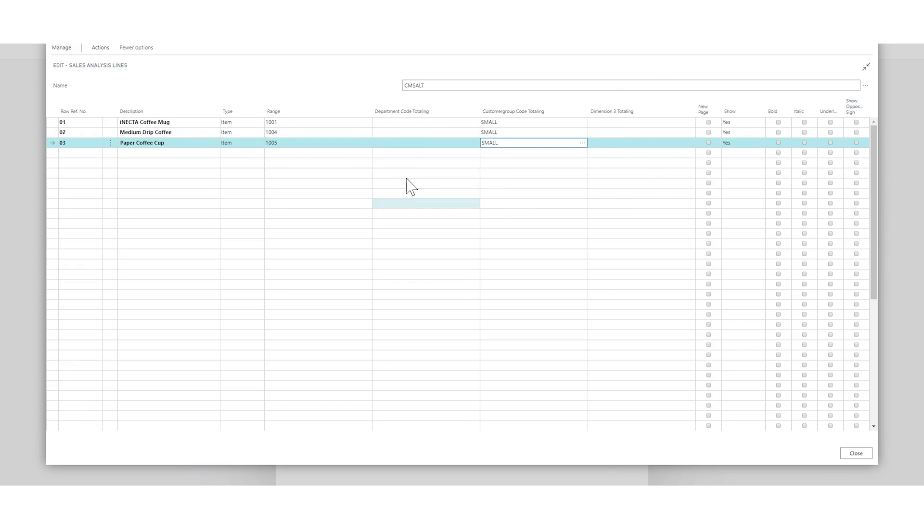
{"action": "left_click", "coordinate": [327, 133]}
- Review the CMSA matrix budgets for the three coffee item lines, then close it
{"action": "key", "text": "Escape"}
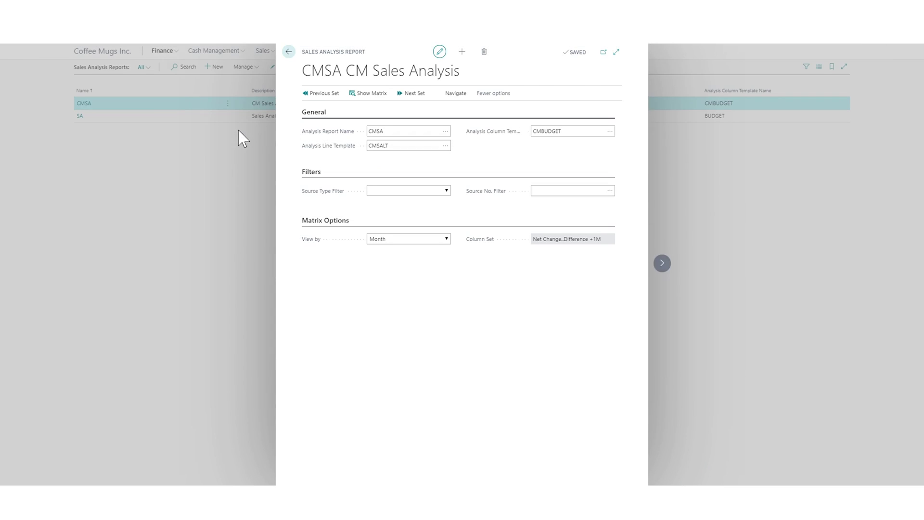
{"action": "left_click", "coordinate": [376, 94]}
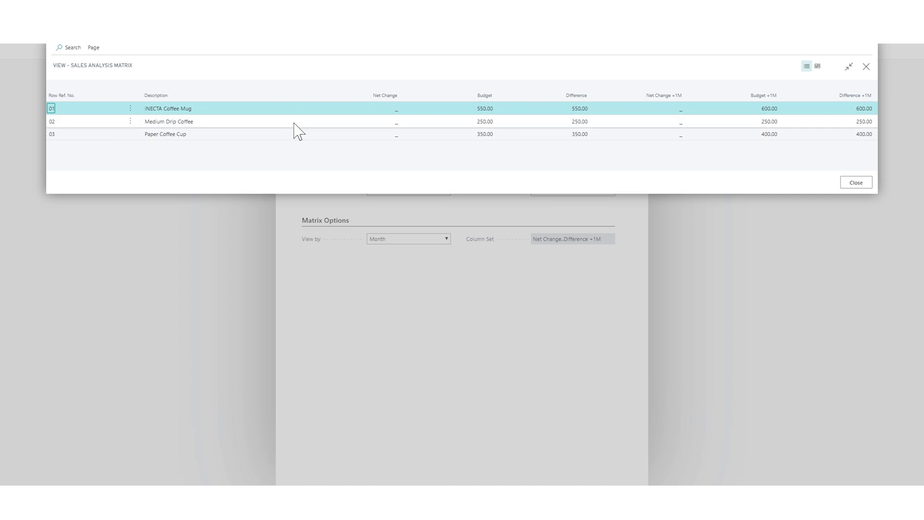
{"action": "key", "text": "Escape"}
{"action": "key", "text": "Escape"}
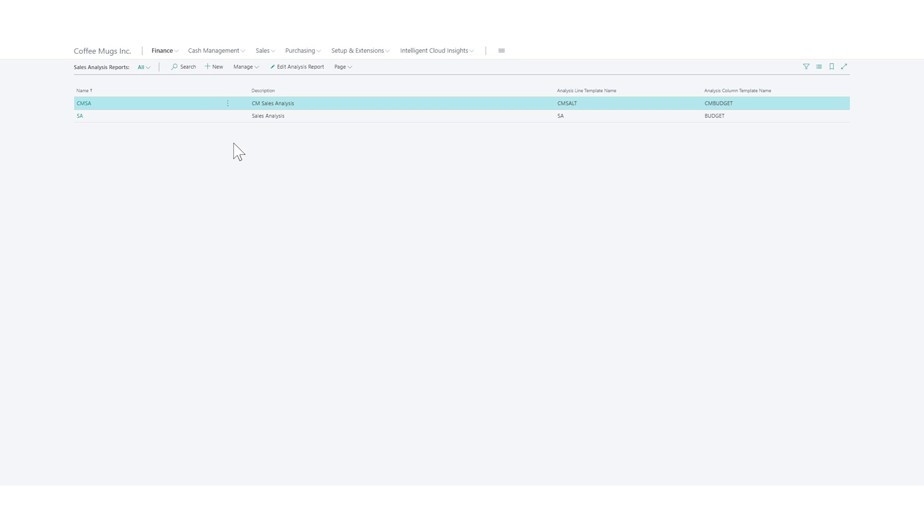
- Open the CMSBUDGET sales budget from the Finance Sales Budgets list
{"action": "left_click", "coordinate": [264, 52]}
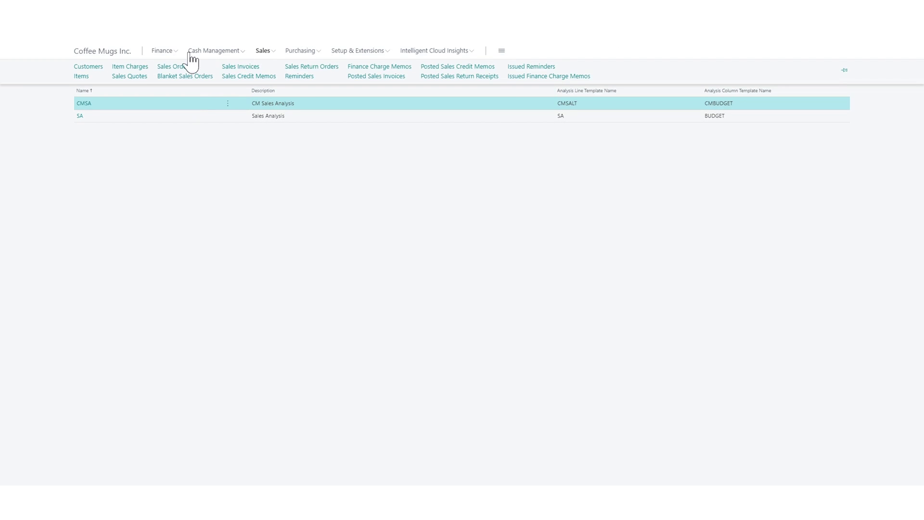
{"action": "left_click", "coordinate": [159, 52]}
{"action": "left_click", "coordinate": [284, 67]}
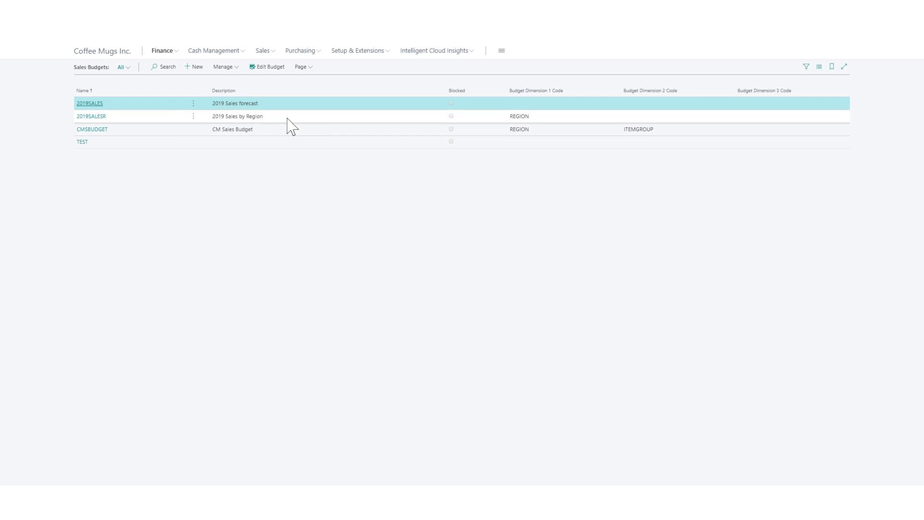
{"action": "left_click", "coordinate": [293, 129]}
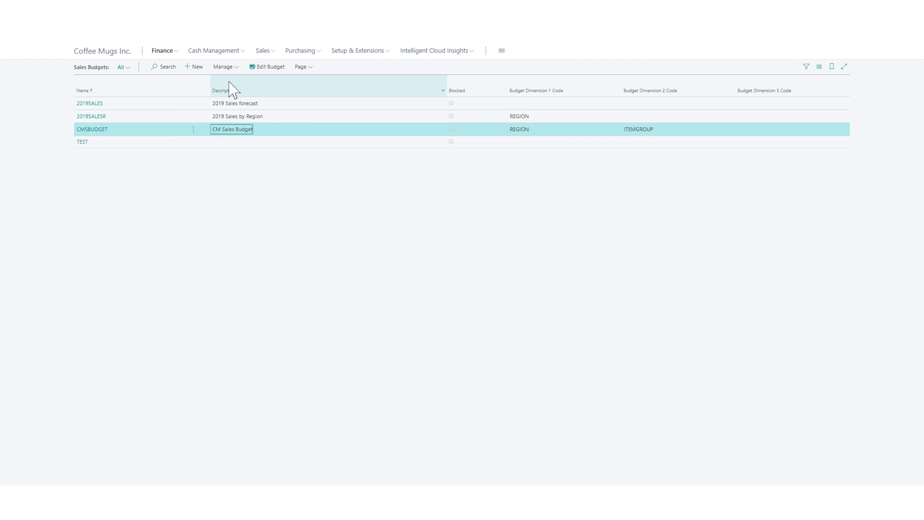
{"action": "left_click", "coordinate": [273, 67]}
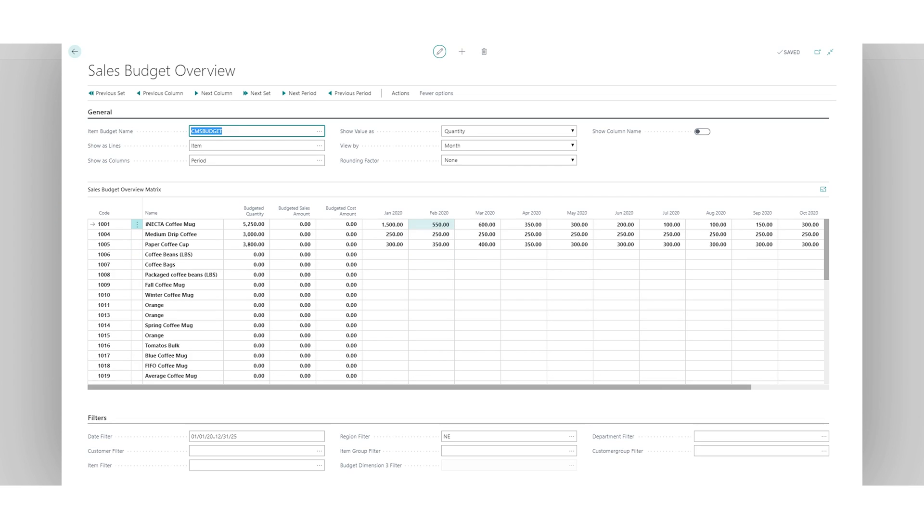
- Filter the CMSBUDGET overview to the MEDIUM customer group
{"action": "left_click", "coordinate": [824, 451]}
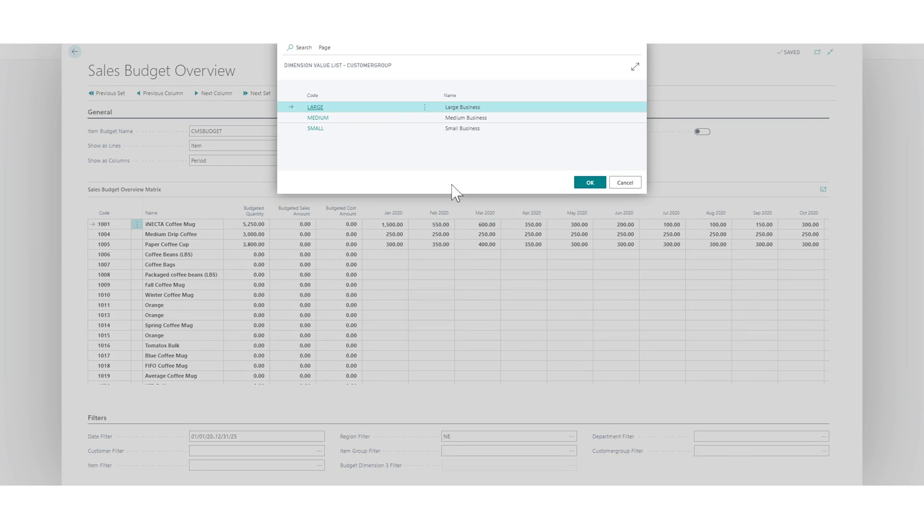
{"action": "left_click", "coordinate": [366, 118]}
{"action": "left_click", "coordinate": [590, 182]}
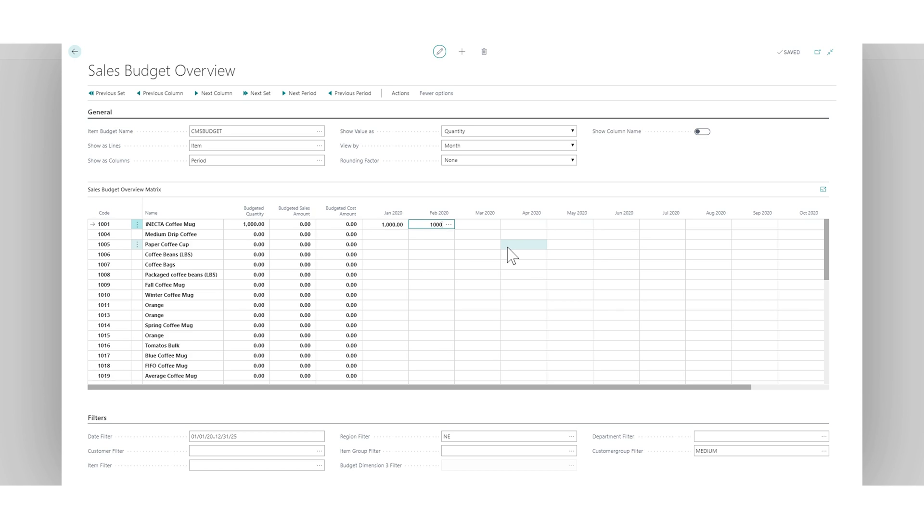
- Enter the Coffee Mug's MEDIUM budget for Feb–Jul 2020: 1000, 1200, 1300, 1000, 800, 700
{"action": "key", "text": "Tab"}
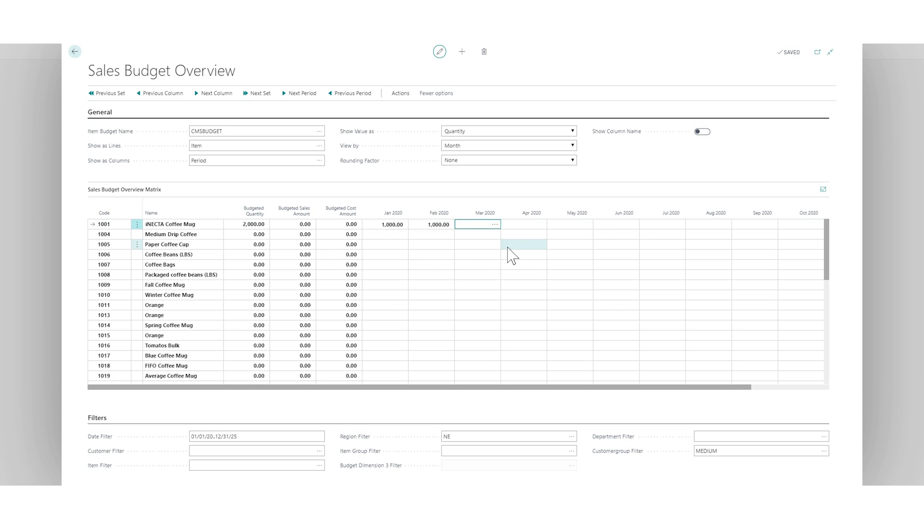
{"action": "type", "text": "1200"}
{"action": "key", "text": "Tab"}
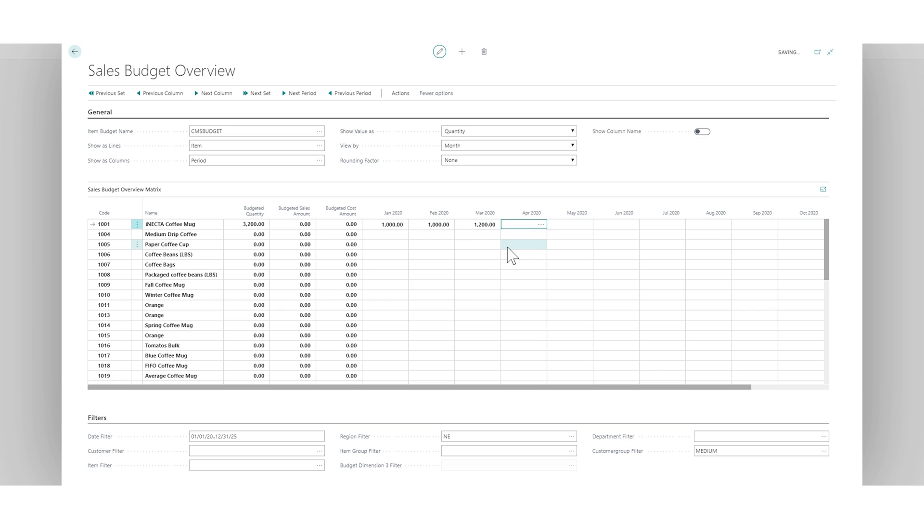
{"action": "key", "text": "Tab"}
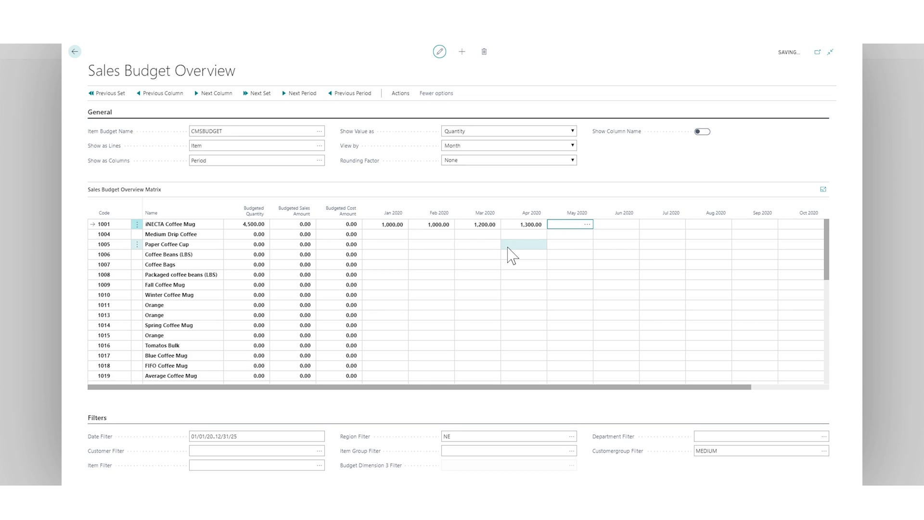
{"action": "key", "text": "Tab"}
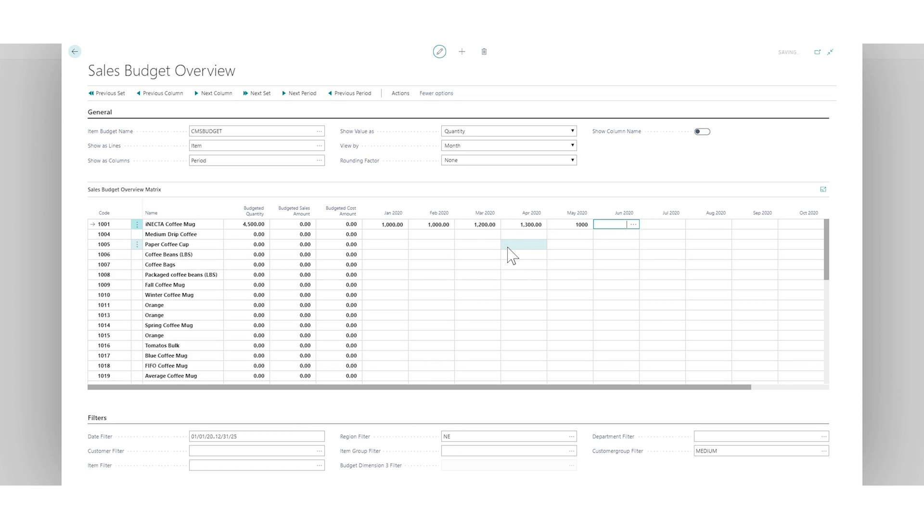
{"action": "key", "text": "Tab"}
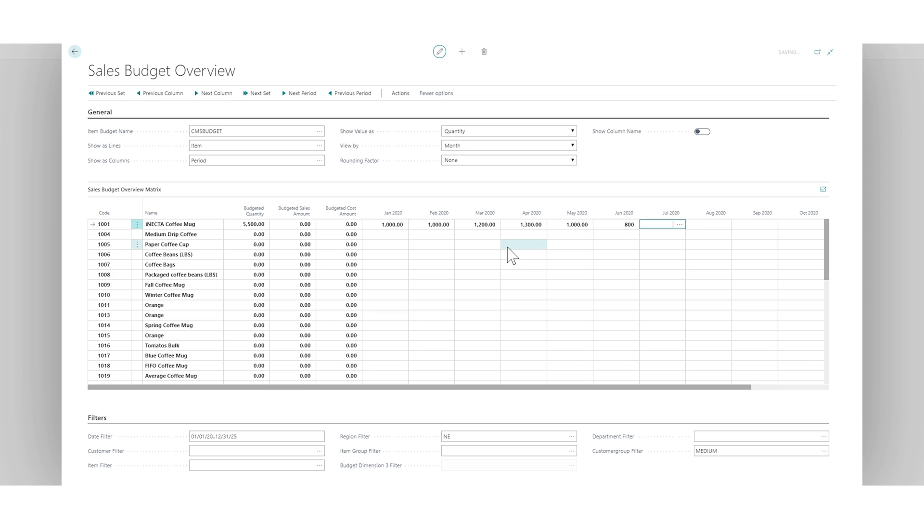
{"action": "key", "text": "Tab"}
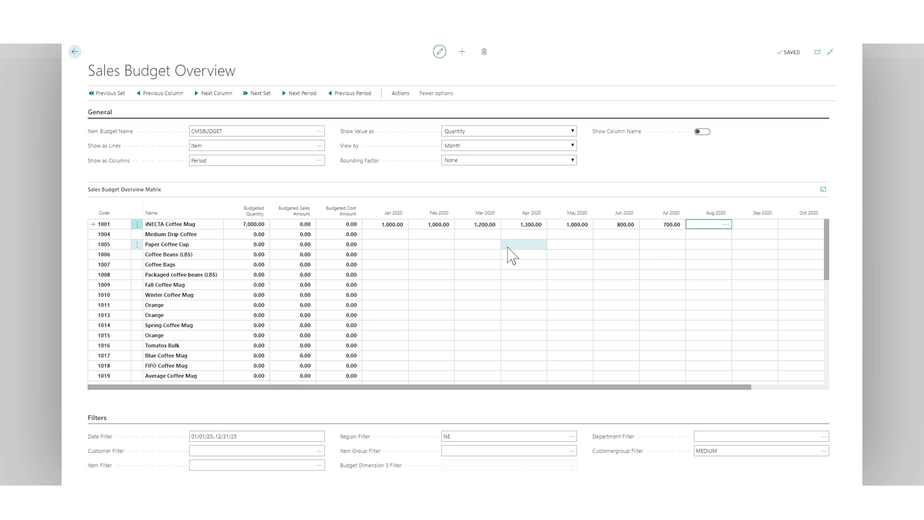
- Enter 600, 500, 750, 900 and 1300 for Aug–Dec 2020, bringing the total to 11,050
{"action": "key", "text": "Tab"}
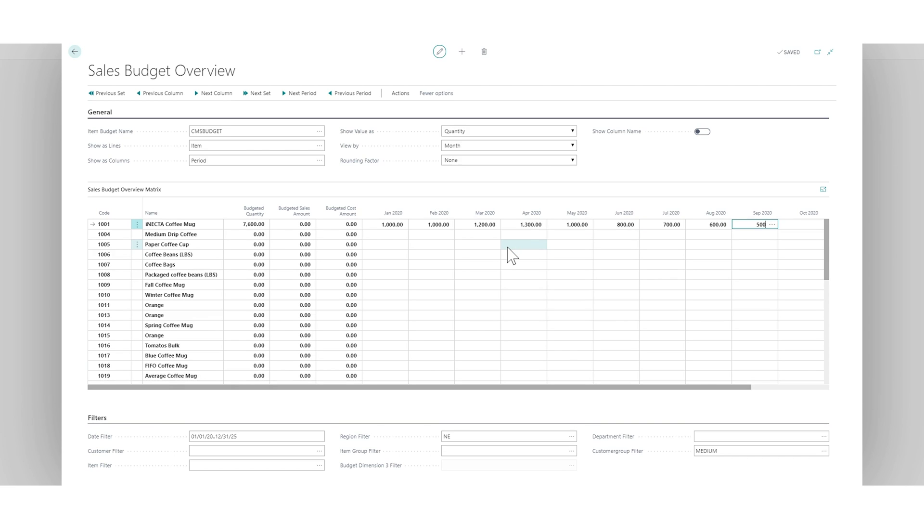
{"action": "key", "text": "Tab"}
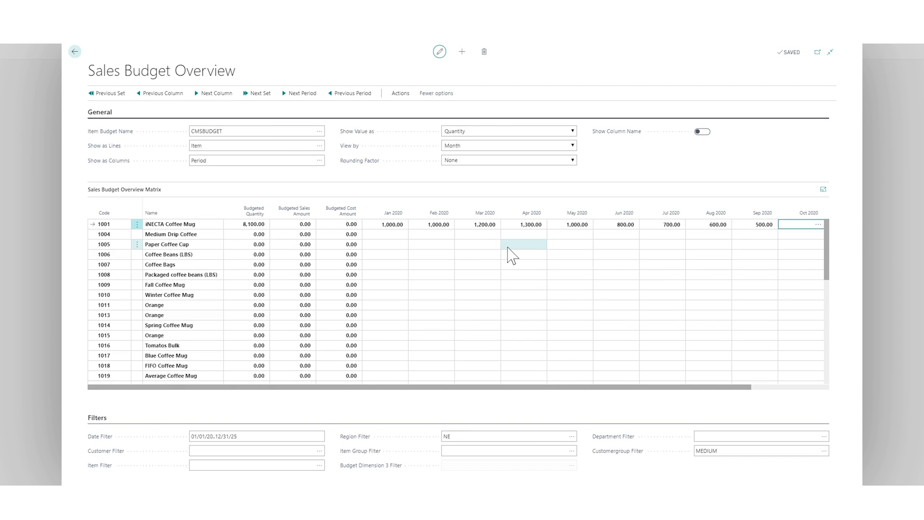
{"action": "key", "text": "Tab"}
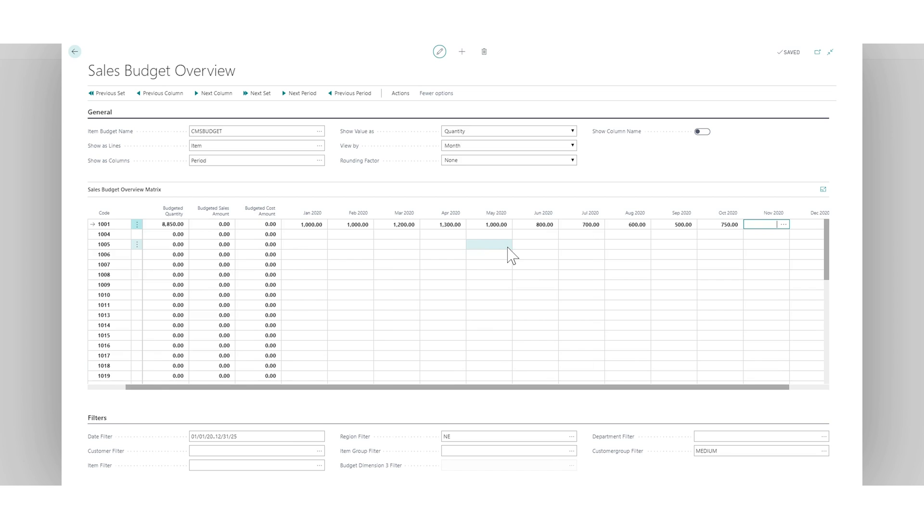
{"action": "type", "text": "900"}
{"action": "key", "text": "Tab"}
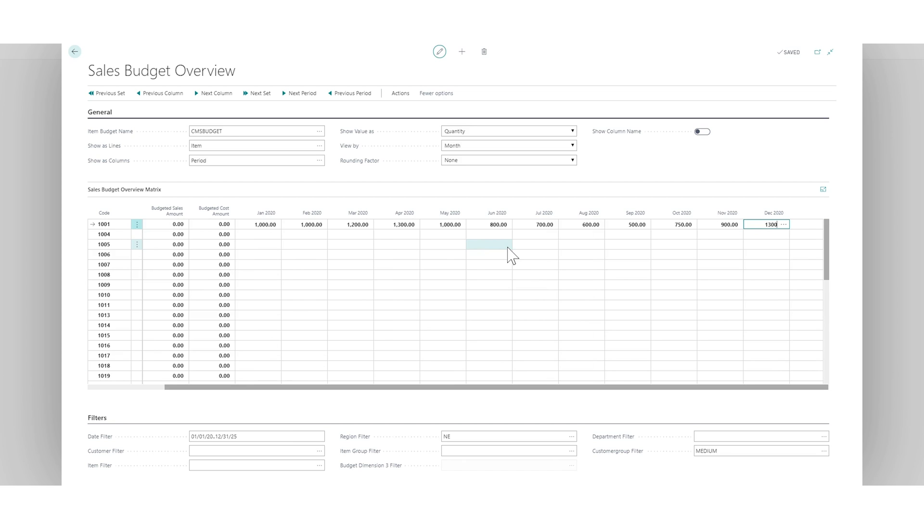
{"action": "type", "text": "1300"}
{"action": "key", "text": "Tab"}
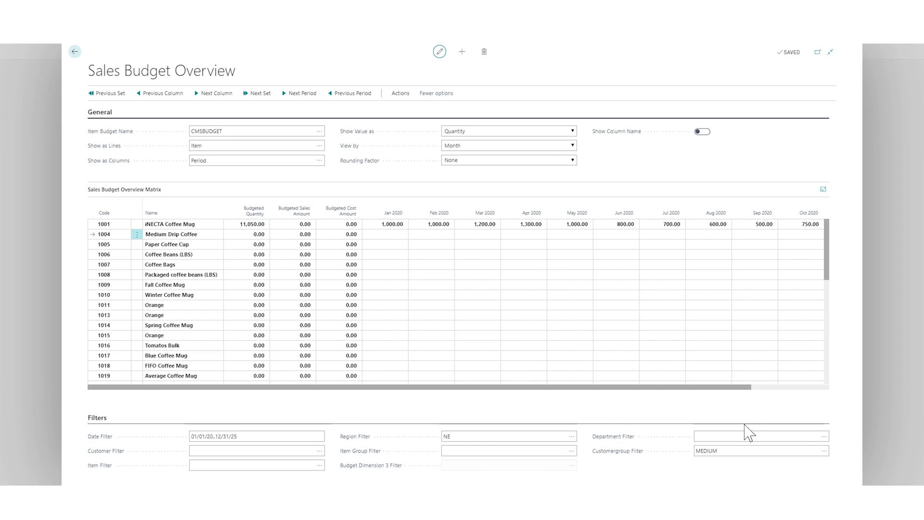
{"action": "left_click", "coordinate": [748, 450]}
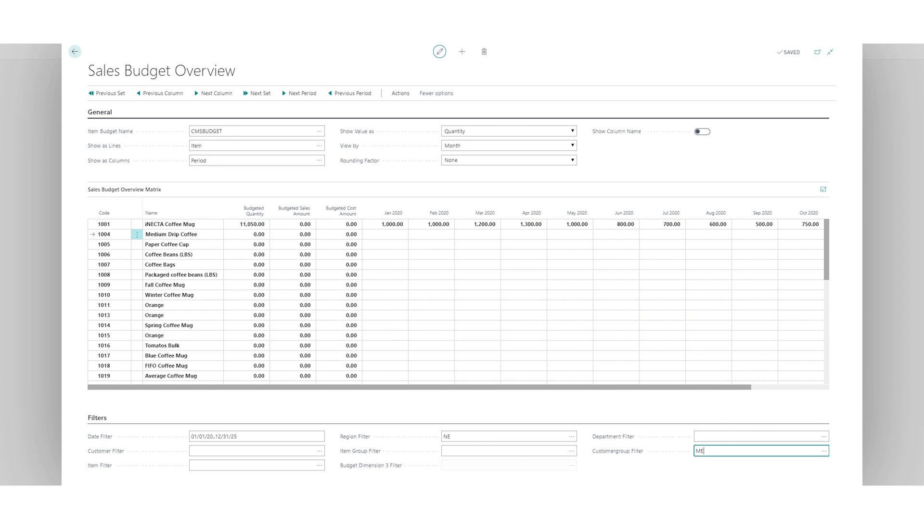
- Clear the customer group filter, then go to the Sales Analysis Reports list under Finance
{"action": "left_click", "coordinate": [761, 436]}
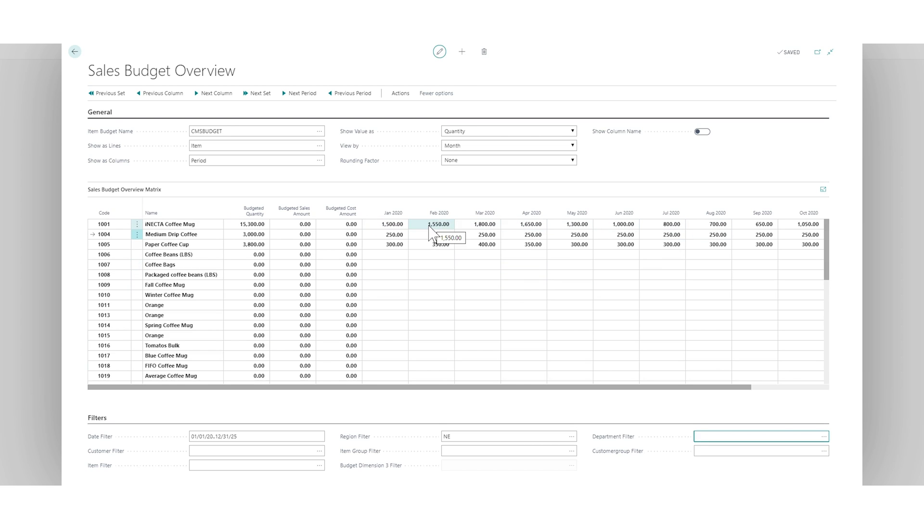
{"action": "left_click", "coordinate": [69, 53]}
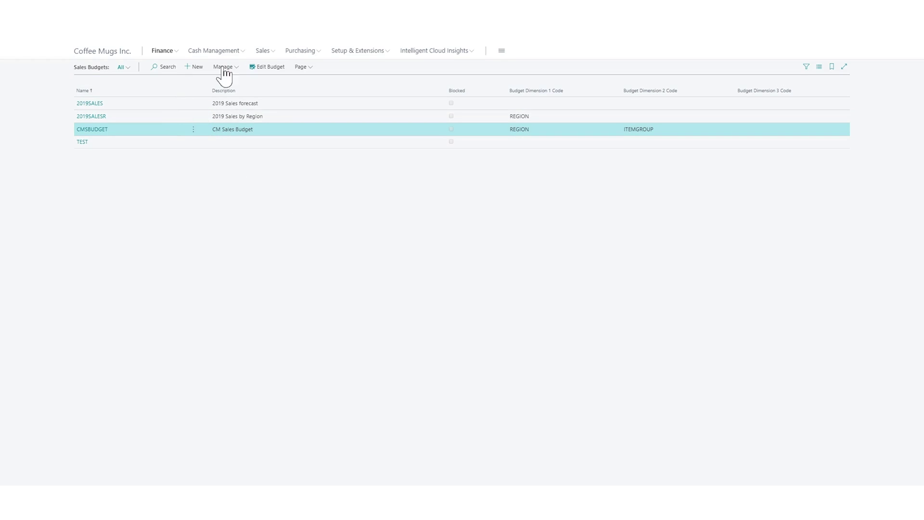
{"action": "left_click", "coordinate": [263, 56]}
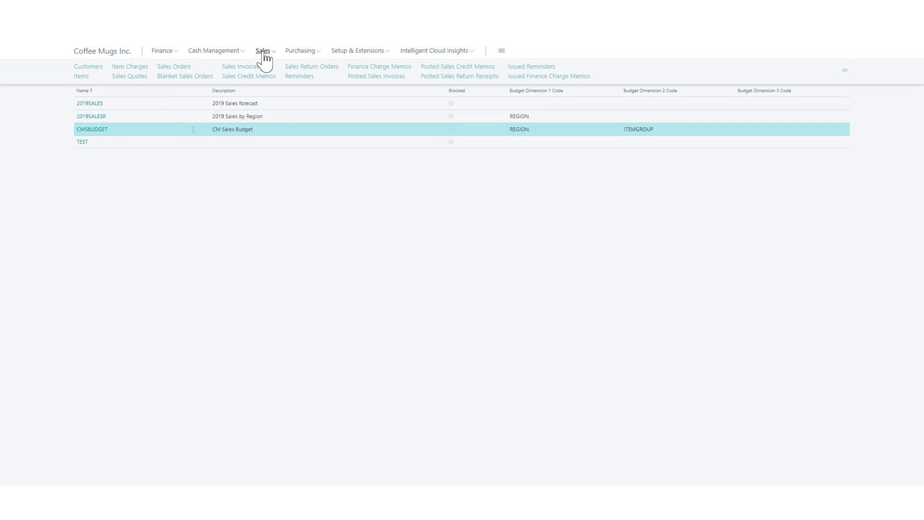
{"action": "left_click", "coordinate": [165, 52]}
{"action": "left_click", "coordinate": [345, 67]}
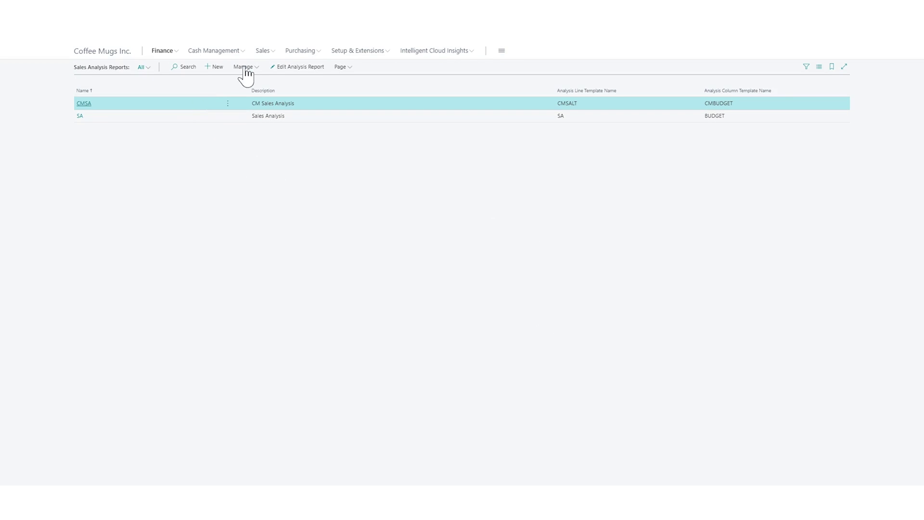
- Open the CMSA report, preview its matrix with INECTA Coffee Mug at 550.00, and show its Actions
{"action": "left_click", "coordinate": [307, 72]}
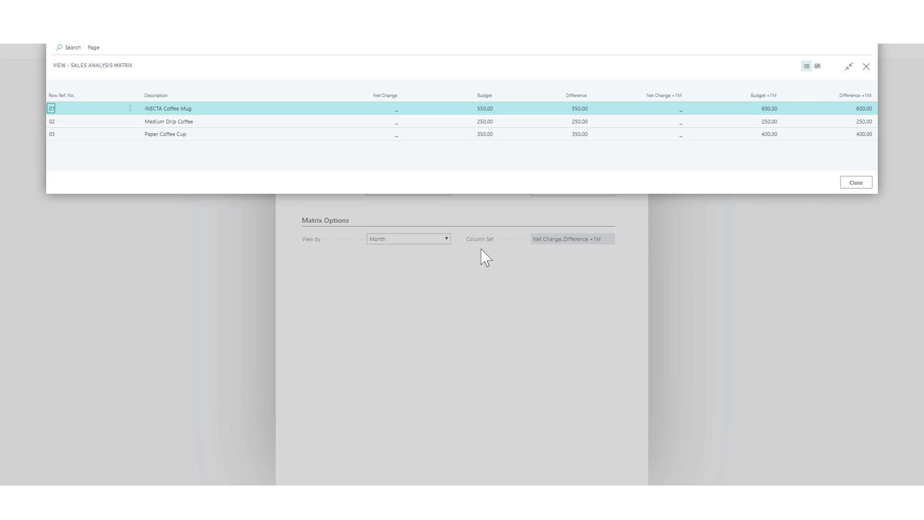
{"action": "key", "text": "Escape"}
{"action": "left_click", "coordinate": [457, 94]}
{"action": "left_click", "coordinate": [325, 111]}
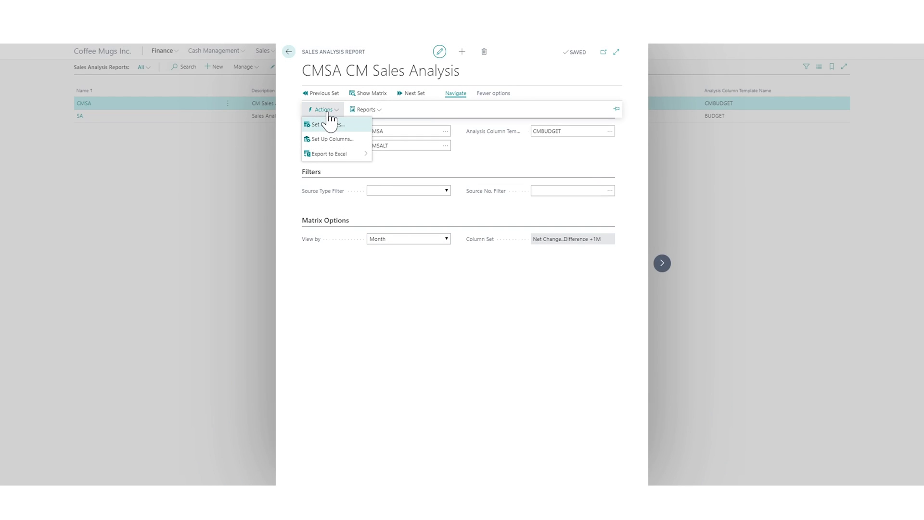
- Open Set Up Lines for CMSALT and bring up the actions menu of row 01
{"action": "left_click", "coordinate": [329, 124]}
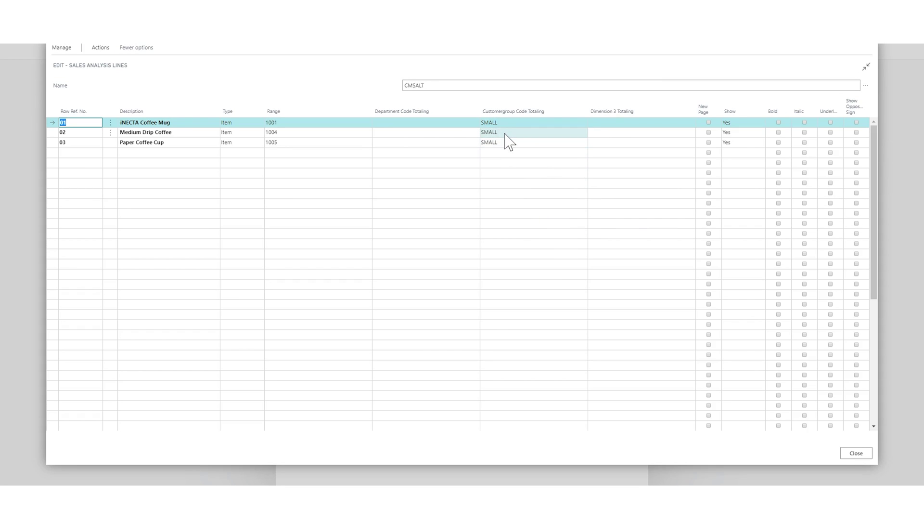
{"action": "key", "text": "Tab"}
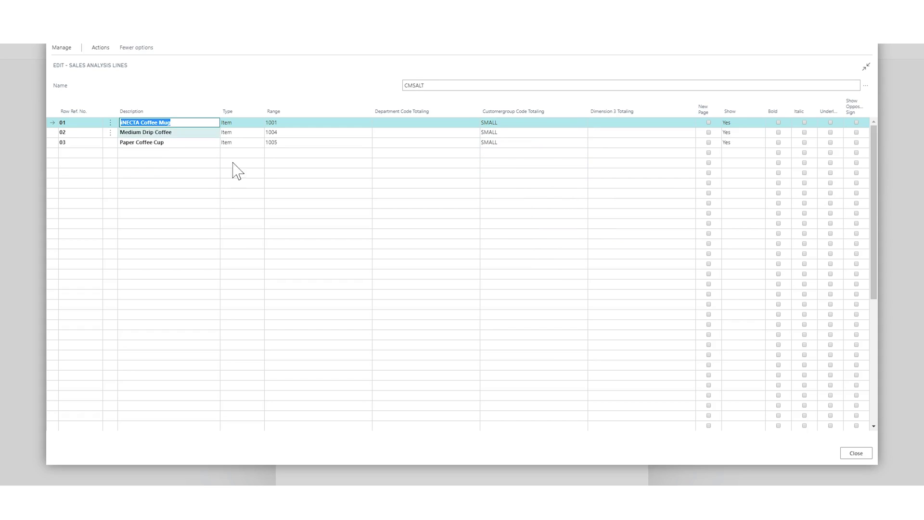
{"action": "key", "text": "End"}
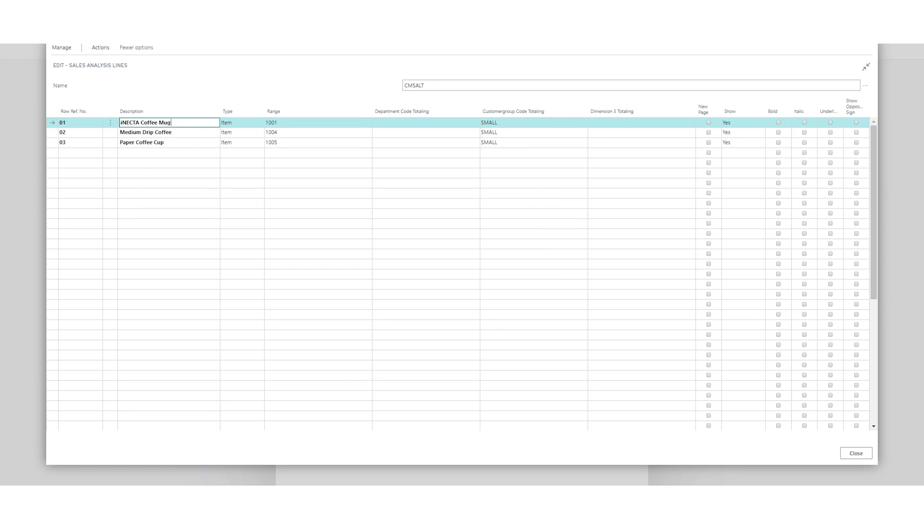
{"action": "left_click", "coordinate": [80, 122]}
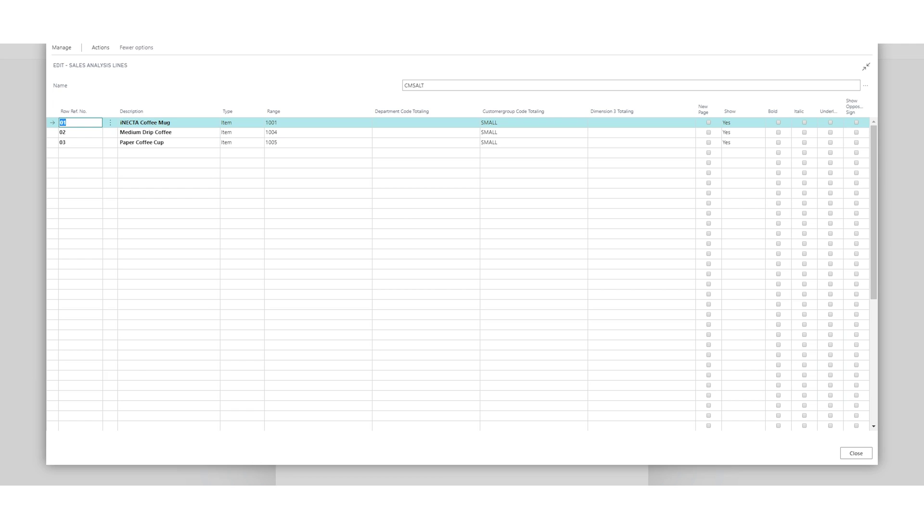
{"action": "left_click", "coordinate": [110, 126]}
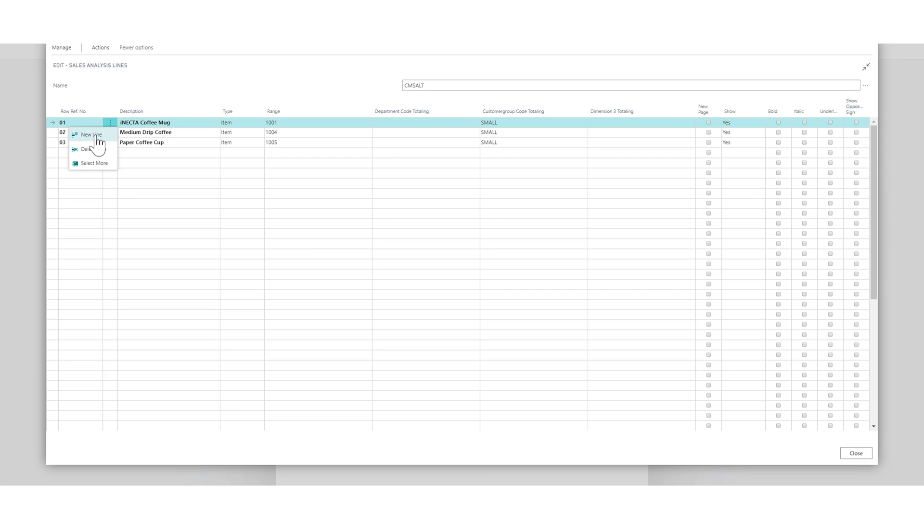
- Insert a bold row 00 'Small Customer Group' of type Item above row 01
{"action": "left_click", "coordinate": [98, 145]}
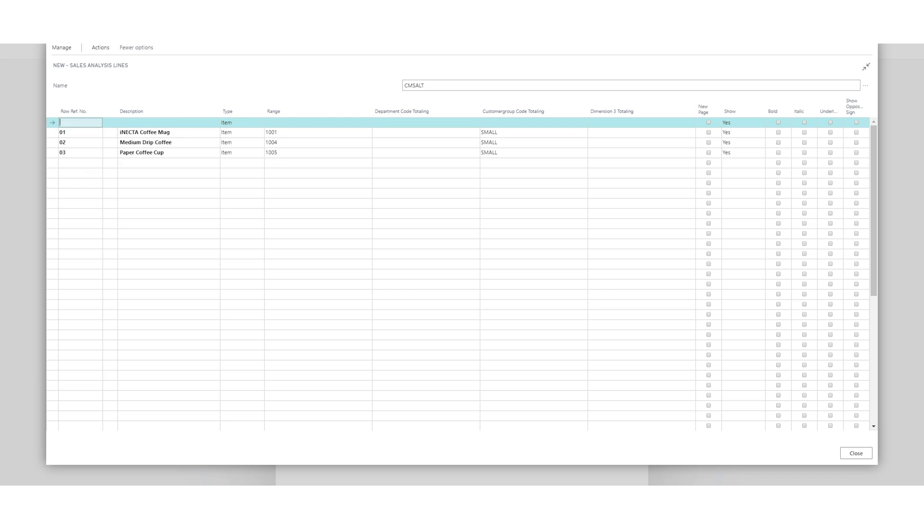
{"action": "type", "text": "00"}
{"action": "key", "text": "Tab"}
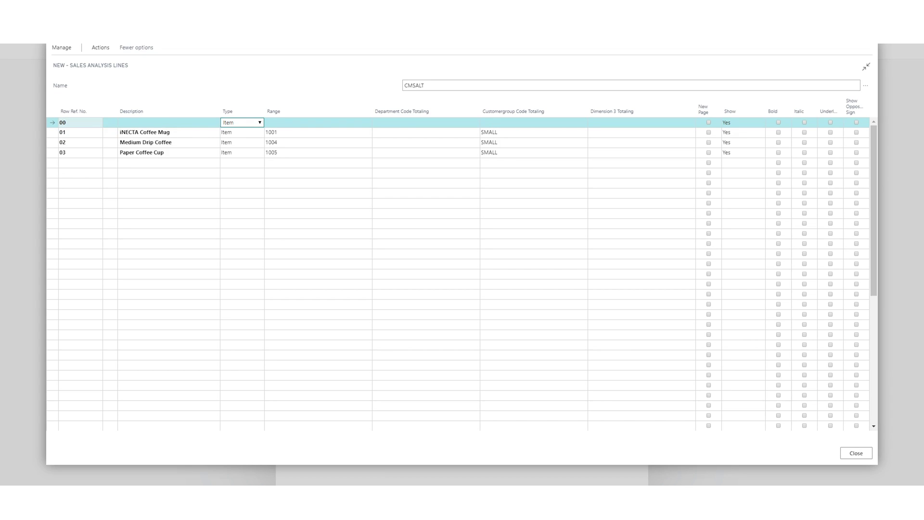
{"action": "left_click", "coordinate": [168, 122]}
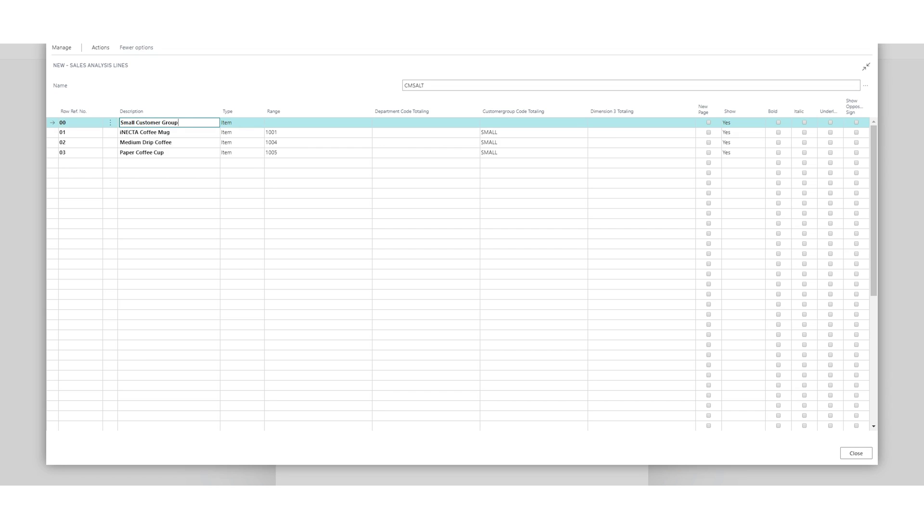
{"action": "left_click", "coordinate": [242, 123]}
{"action": "left_click", "coordinate": [258, 123]}
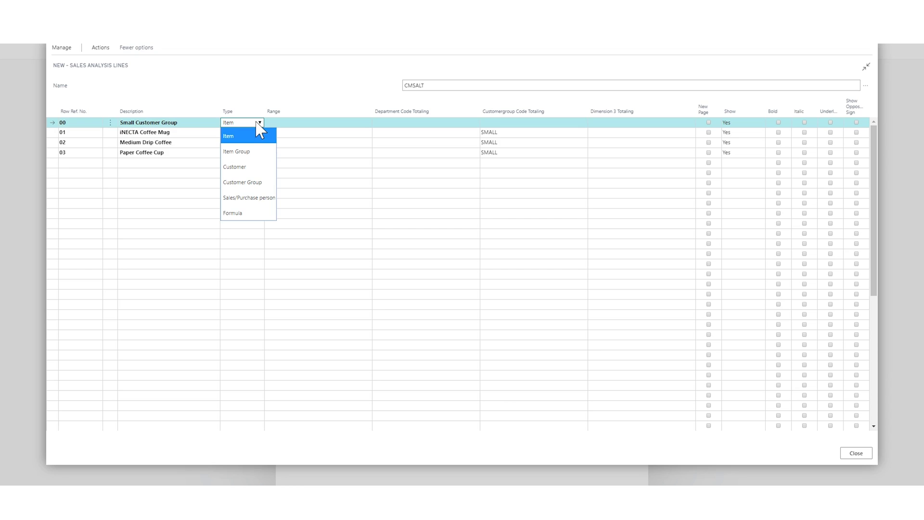
{"action": "left_click", "coordinate": [257, 135]}
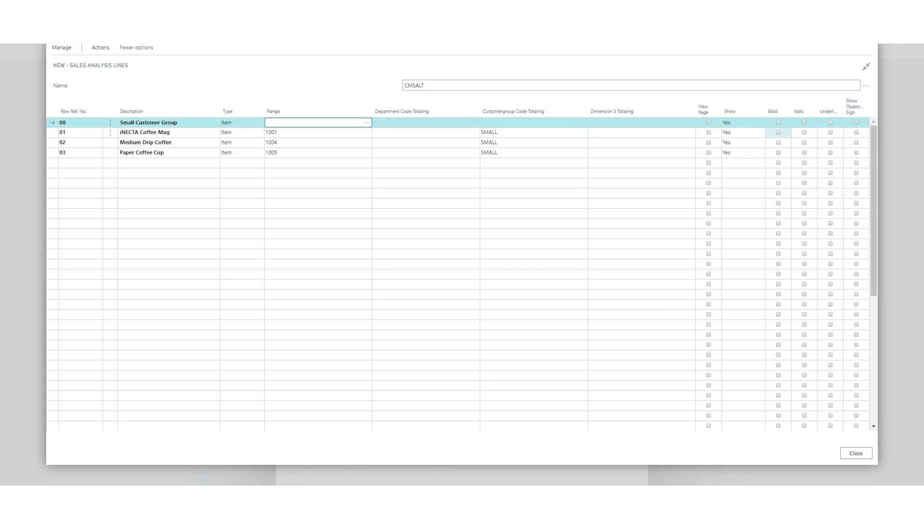
{"action": "left_click", "coordinate": [779, 123]}
- Close the lines and review the bold Small Customer Group header in the sales analysis matrix
{"action": "left_click", "coordinate": [859, 454]}
{"action": "left_click", "coordinate": [369, 93]}
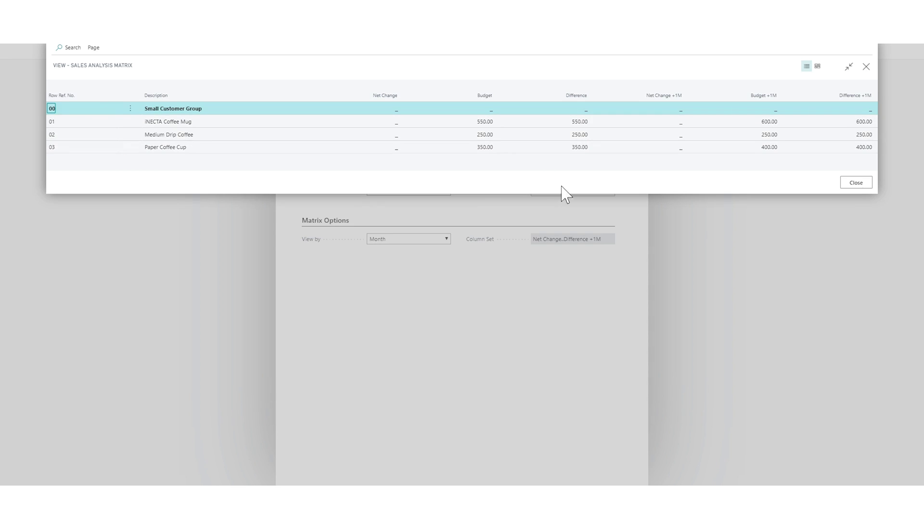
{"action": "left_click", "coordinate": [859, 184]}
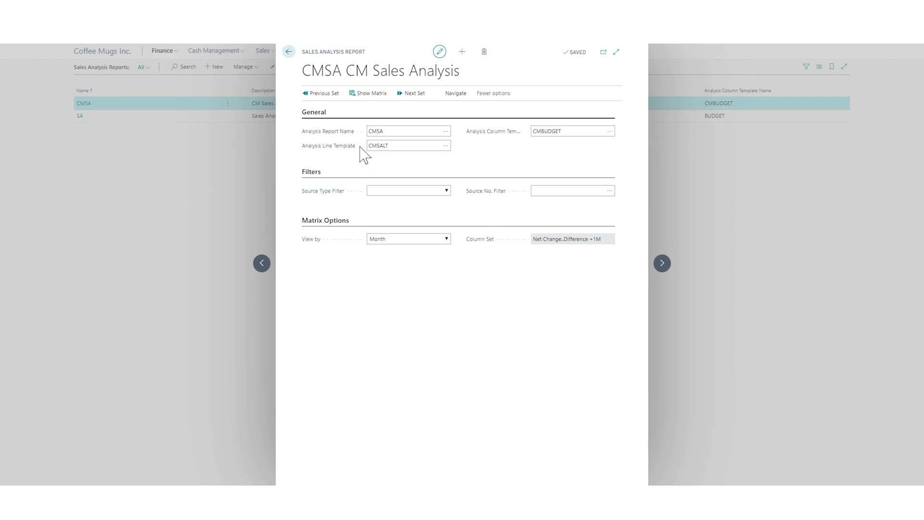
{"action": "left_click", "coordinate": [457, 95]}
{"action": "left_click", "coordinate": [330, 109]}
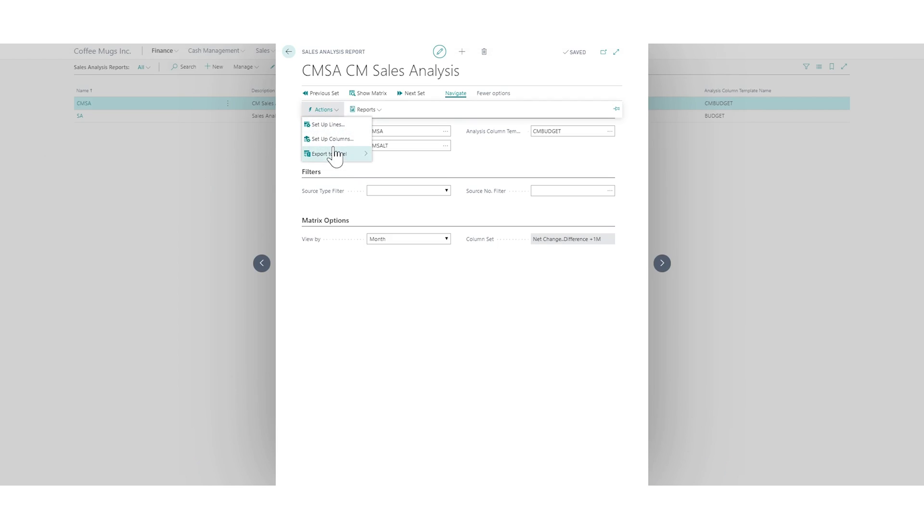
- Open Set Up Lines and add an empty analysis line with Row Ref. No. 10
{"action": "key", "text": "Escape"}
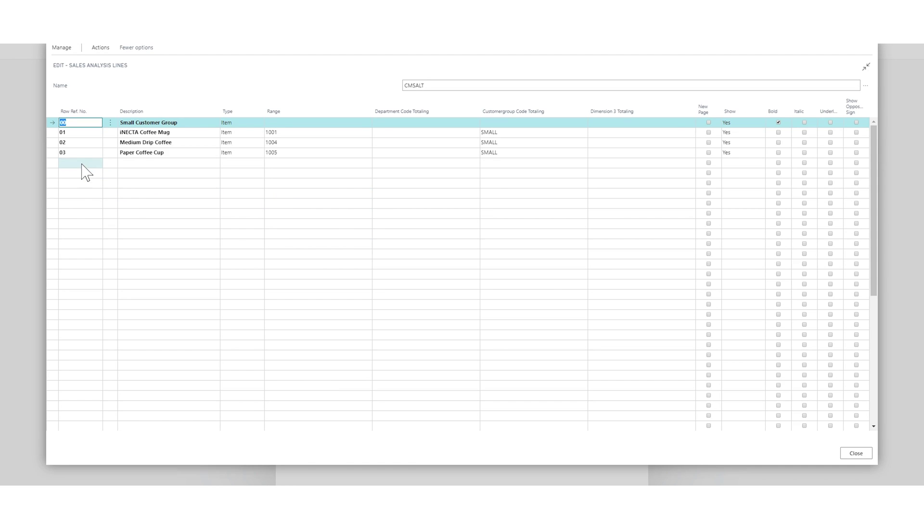
{"action": "left_click", "coordinate": [77, 165]}
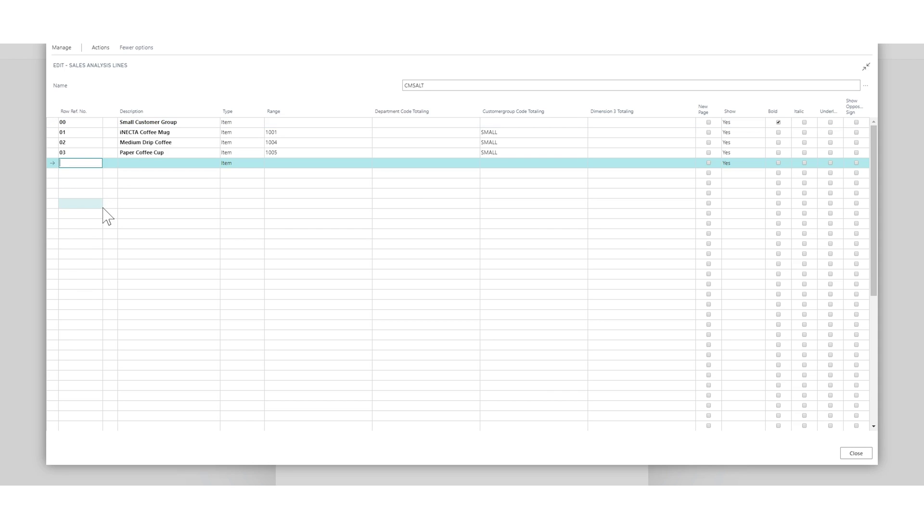
{"action": "type", "text": "10"}
{"action": "key", "text": "Tab"}
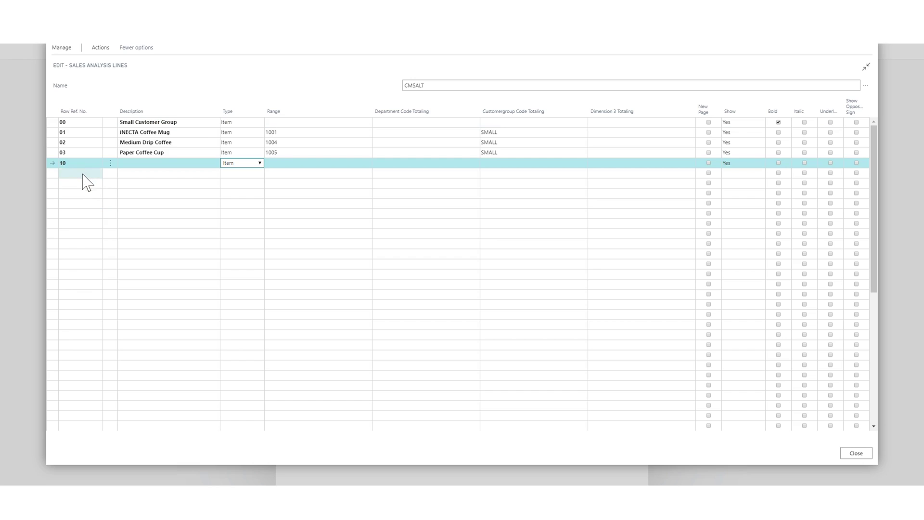
- Add row 11 with the description 'Medium Customer Group'
{"action": "left_click", "coordinate": [83, 173]}
{"action": "type", "text": "11"}
{"action": "key", "text": "Tab"}
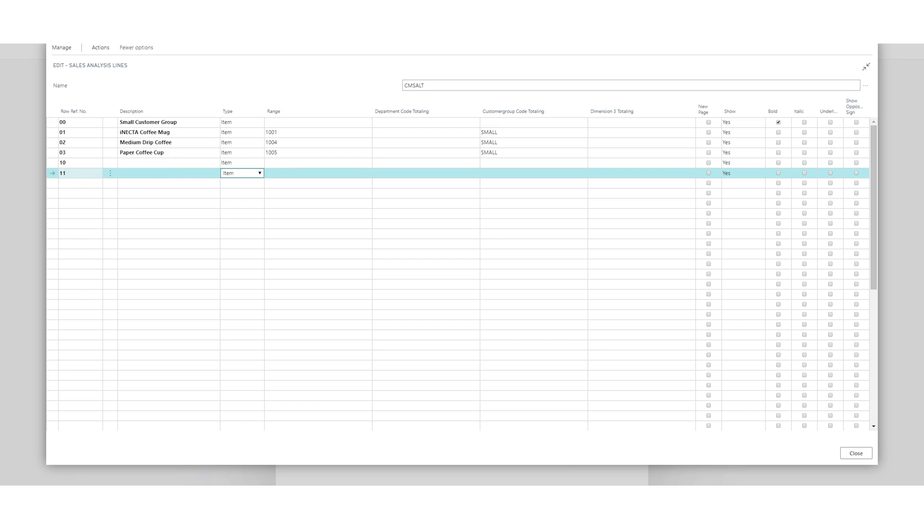
{"action": "left_click", "coordinate": [168, 172]}
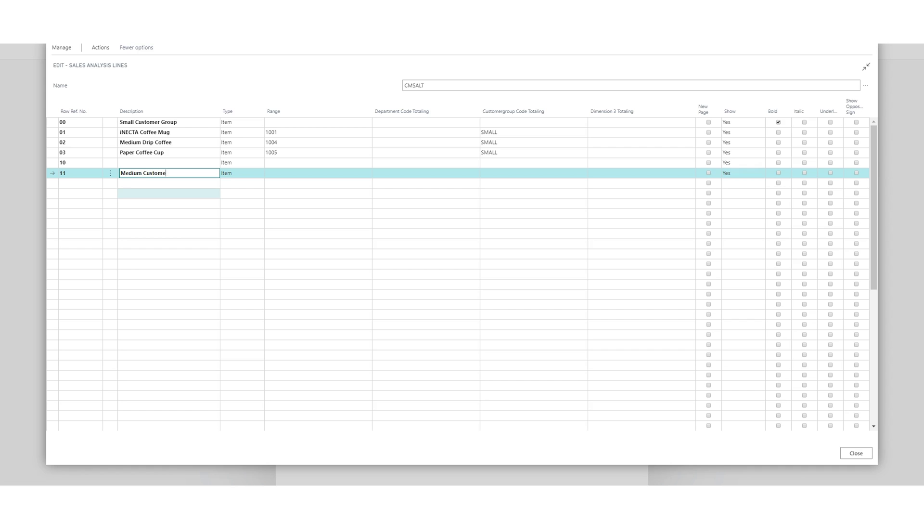
{"action": "type", "text": "Medium Customer Group"}
{"action": "key", "text": "Tab"}
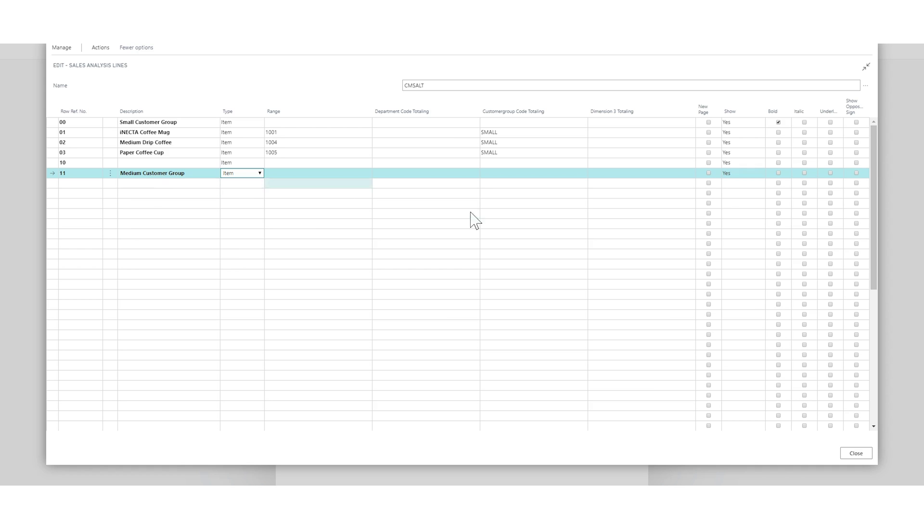
{"action": "left_click", "coordinate": [165, 183]}
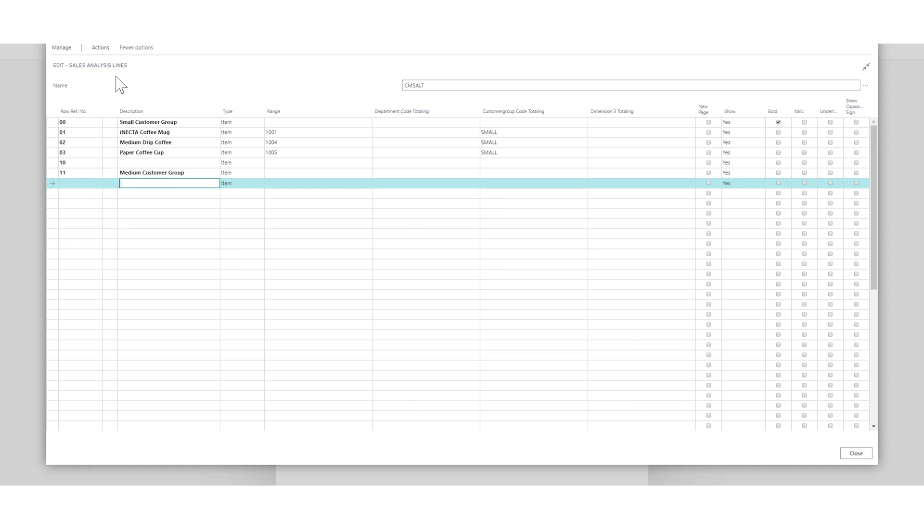
{"action": "left_click", "coordinate": [101, 48]}
- Use Insert Items to add item 1001 iNECTA Coffee Mug as an analysis line
{"action": "left_click", "coordinate": [93, 65]}
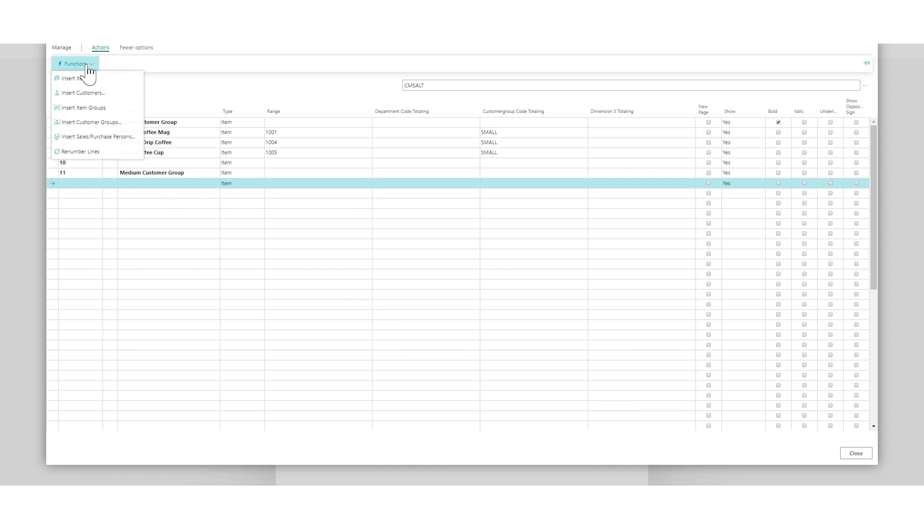
{"action": "left_click", "coordinate": [78, 76]}
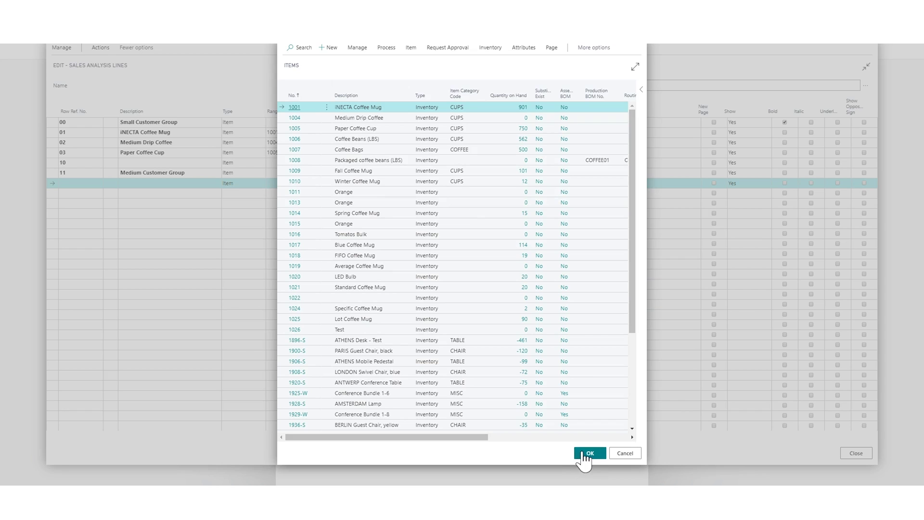
{"action": "left_click", "coordinate": [584, 454]}
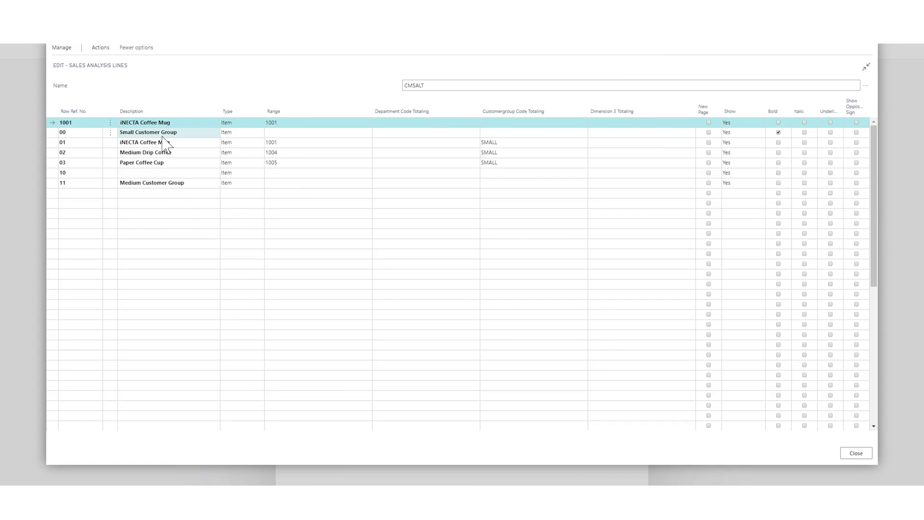
- Delete the misplaced 1001 line at the top and start row 12 below Medium Customer Group
{"action": "left_click", "coordinate": [110, 124]}
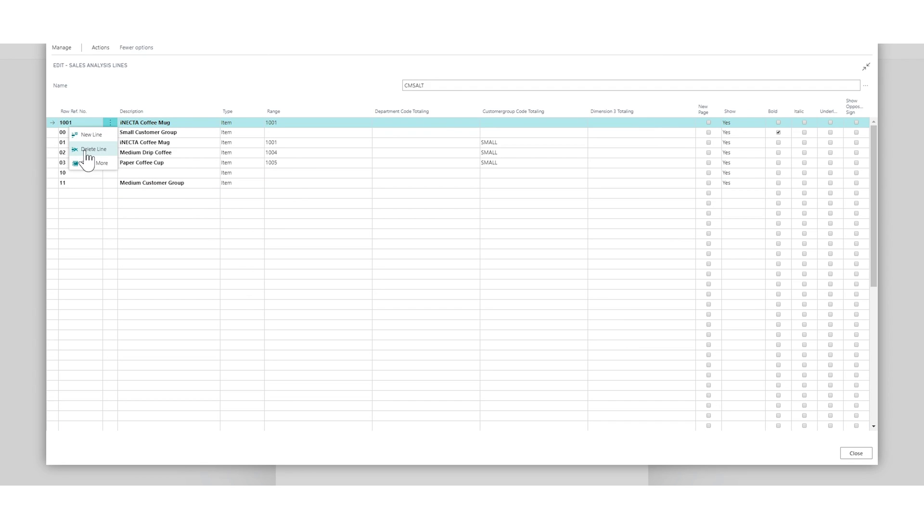
{"action": "left_click", "coordinate": [88, 152]}
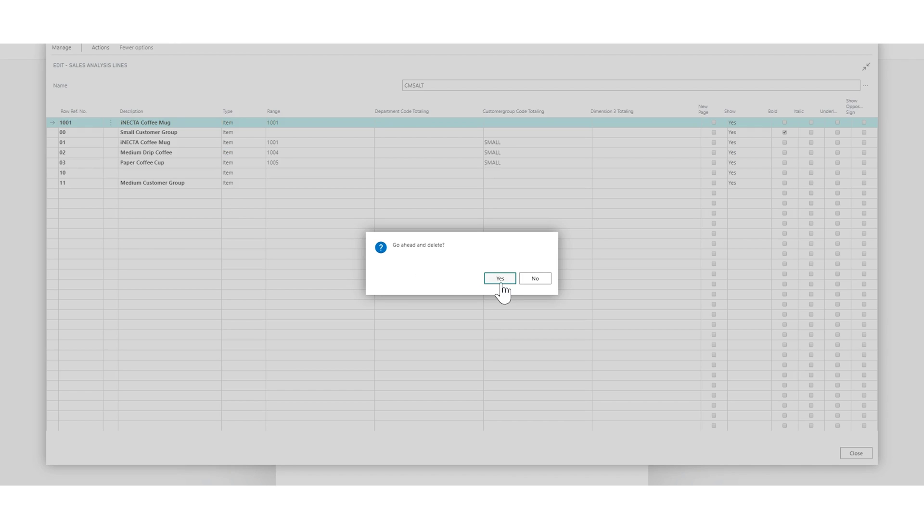
{"action": "left_click", "coordinate": [501, 283]}
{"action": "left_click", "coordinate": [80, 184]}
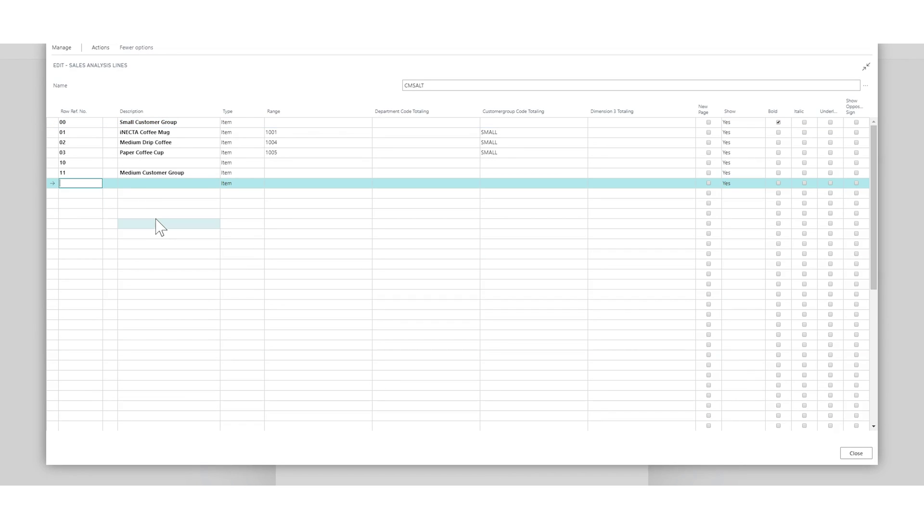
{"action": "key", "text": "Tab"}
{"action": "key", "text": "Tab"}
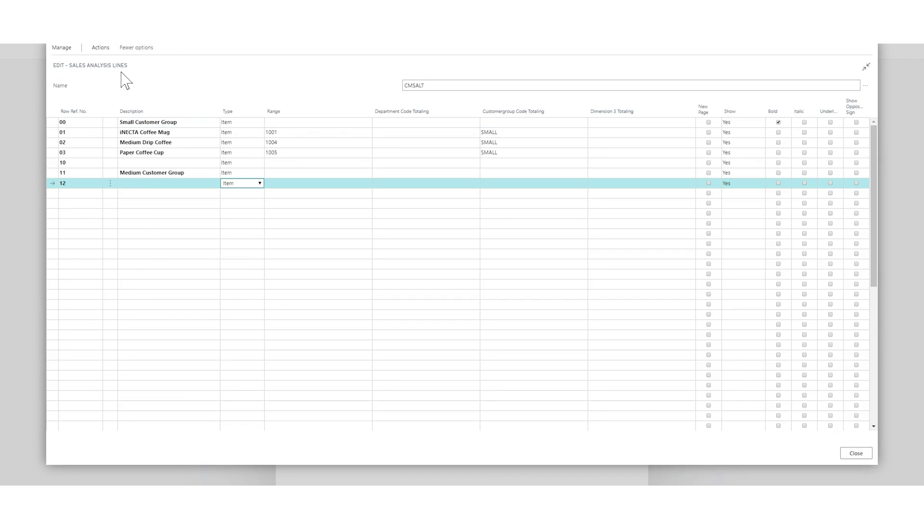
- Insert item 1001 iNECTA Coffee Mug as a line directly below Medium Customer Group
{"action": "left_click", "coordinate": [101, 48]}
{"action": "left_click", "coordinate": [77, 65]}
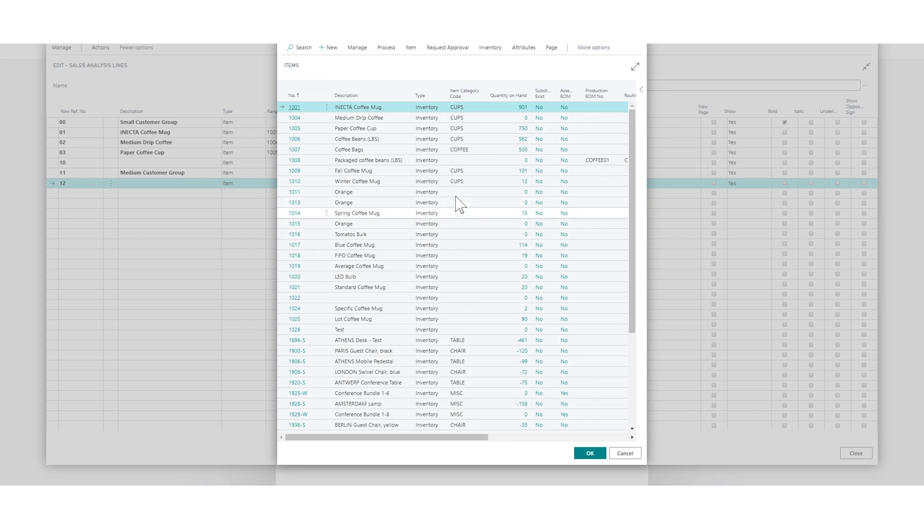
{"action": "left_click", "coordinate": [585, 453]}
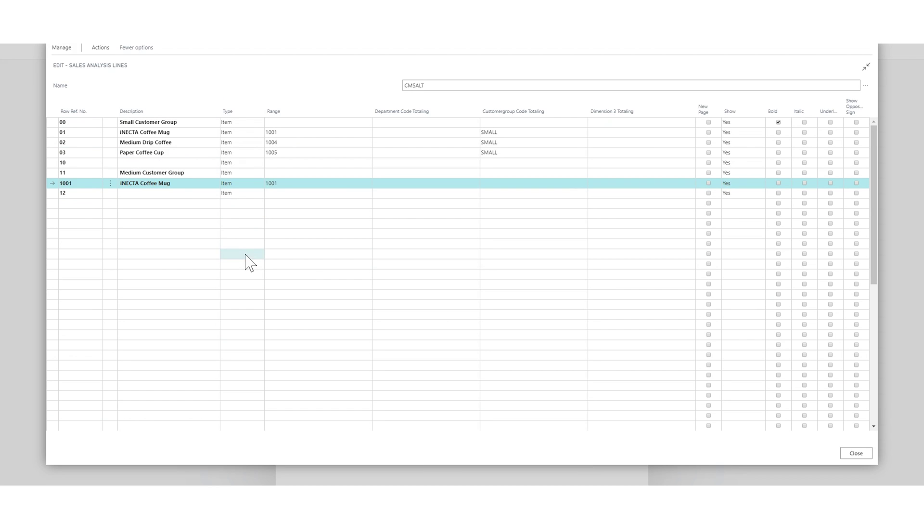
- Set the Coffee Mug line's Customergroup Code Totaling to MEDIUM and return to the CMSA report card
{"action": "left_click", "coordinate": [527, 183]}
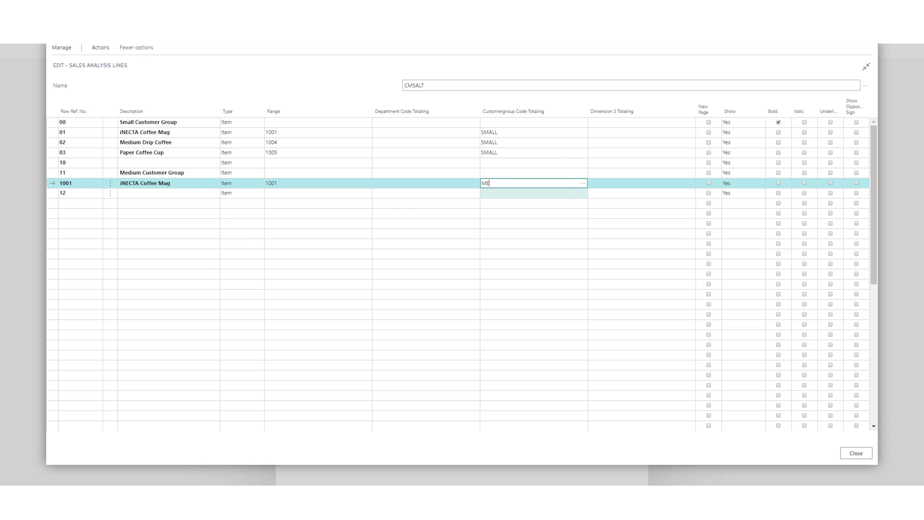
{"action": "left_click", "coordinate": [582, 185]}
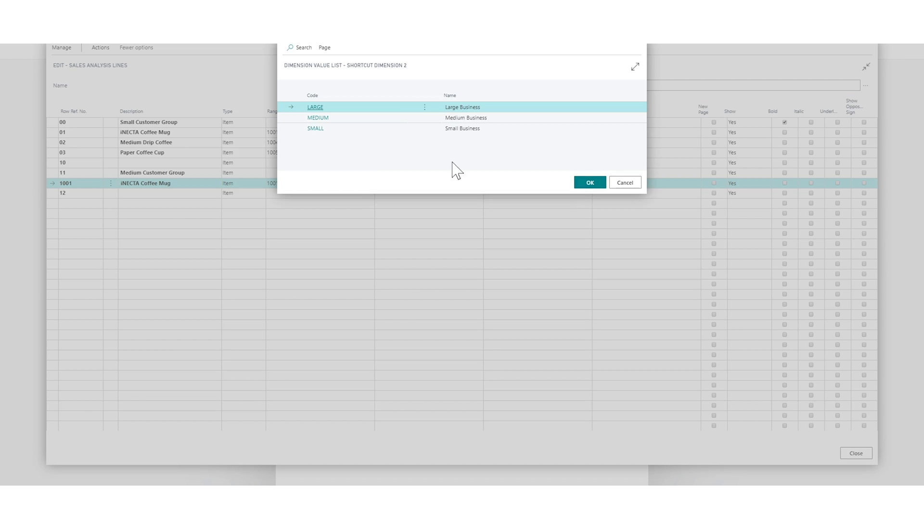
{"action": "left_click", "coordinate": [357, 119]}
{"action": "left_click", "coordinate": [586, 184]}
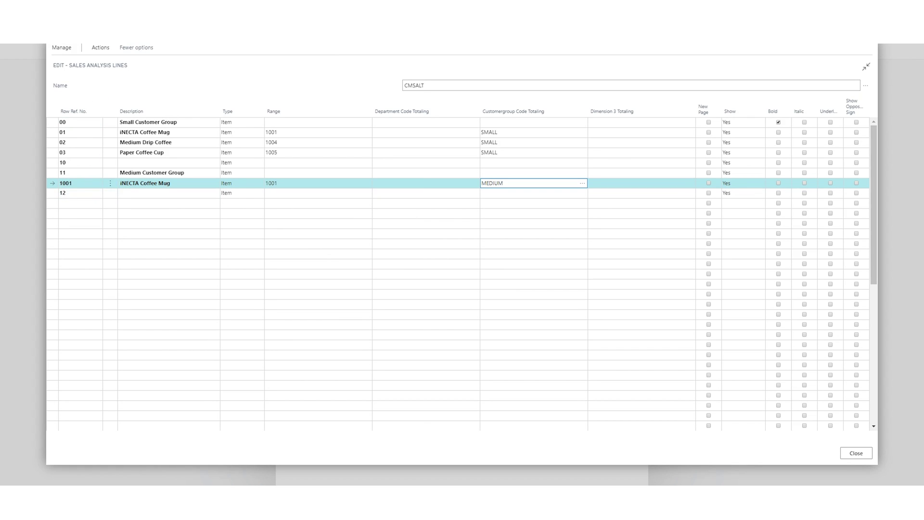
{"action": "key", "text": "Escape"}
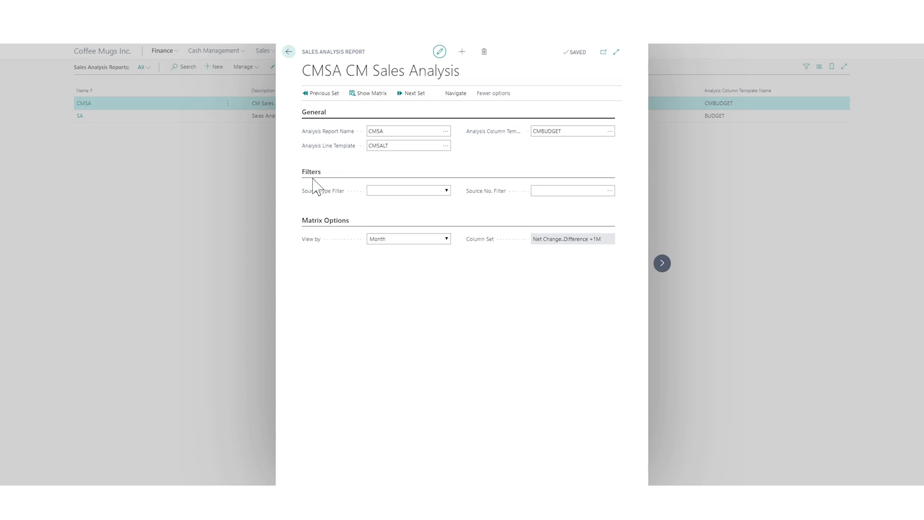
- Show the CMSA matrix with the Medium group's Coffee Mug budgets of 1,000.00 and 1,200.00
{"action": "left_click", "coordinate": [368, 93]}
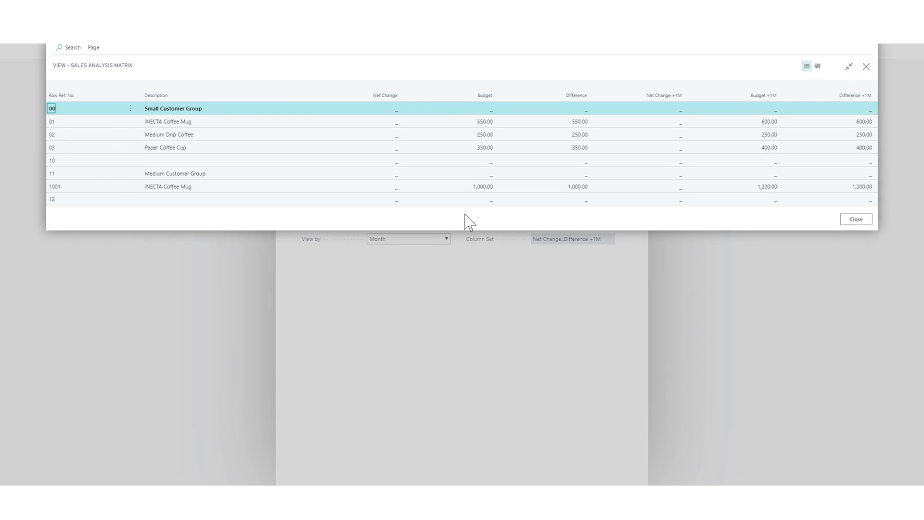